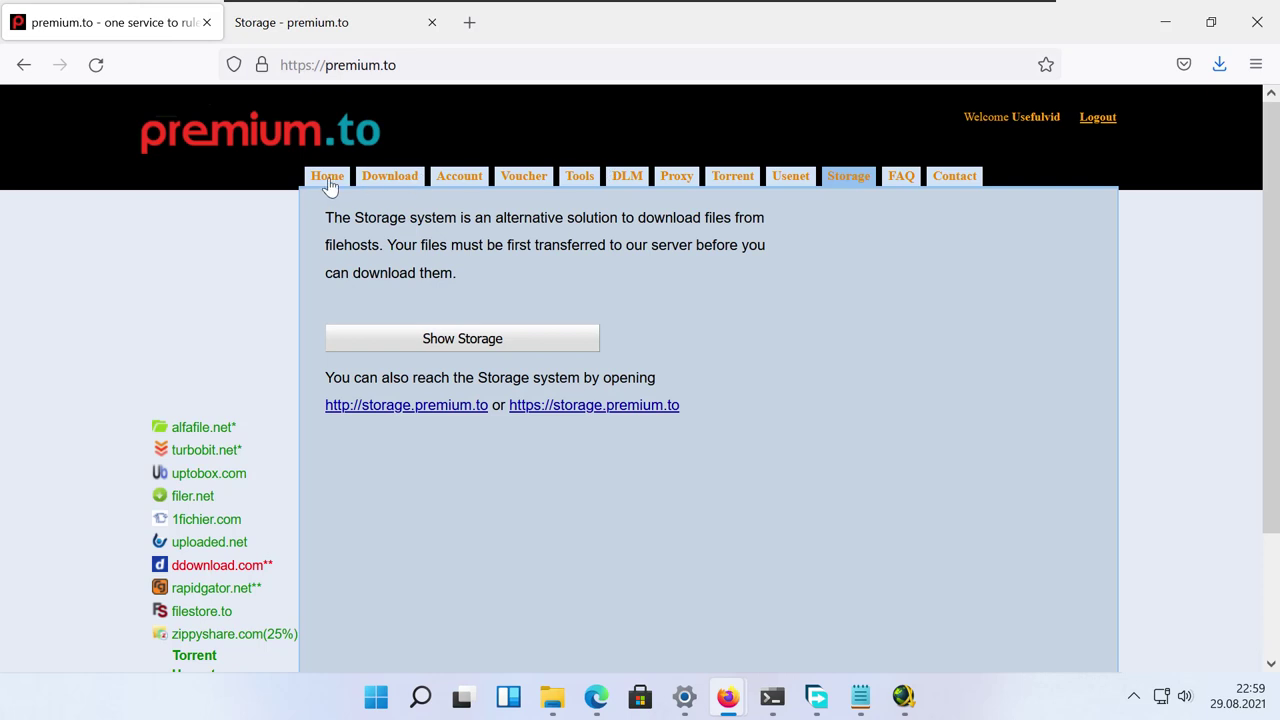
left_click(327, 177)
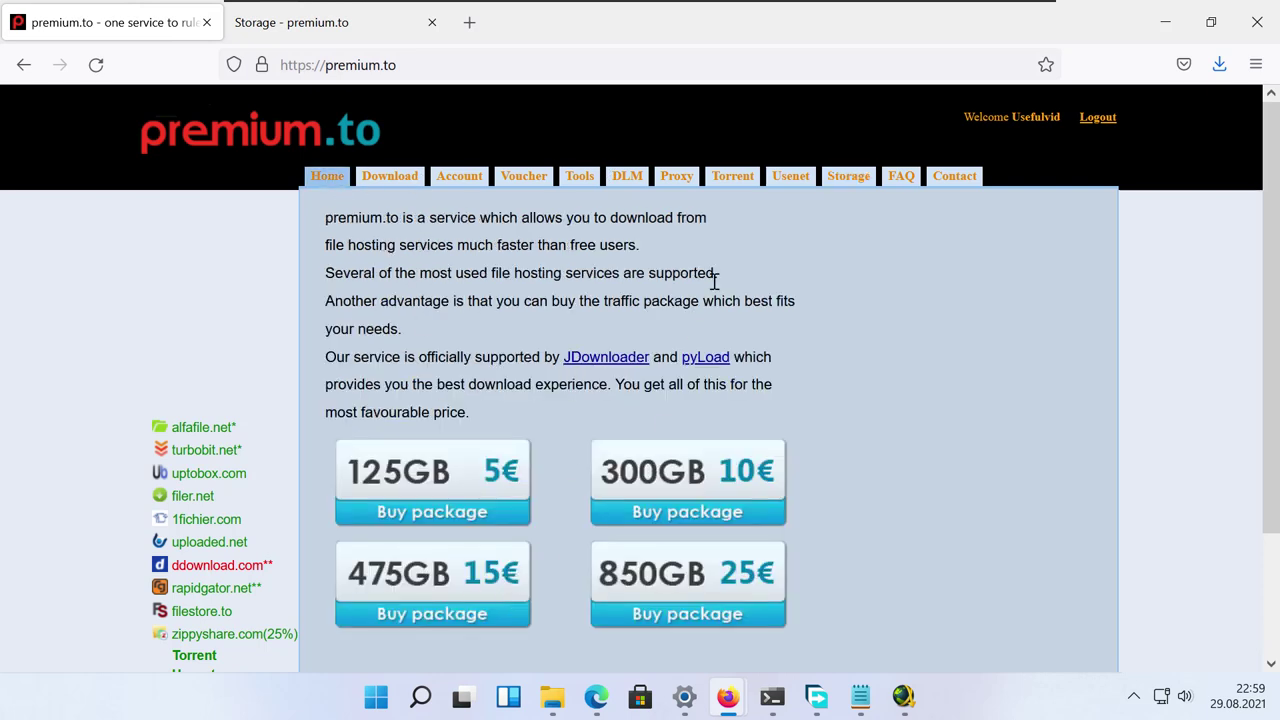
left_click(846, 180)
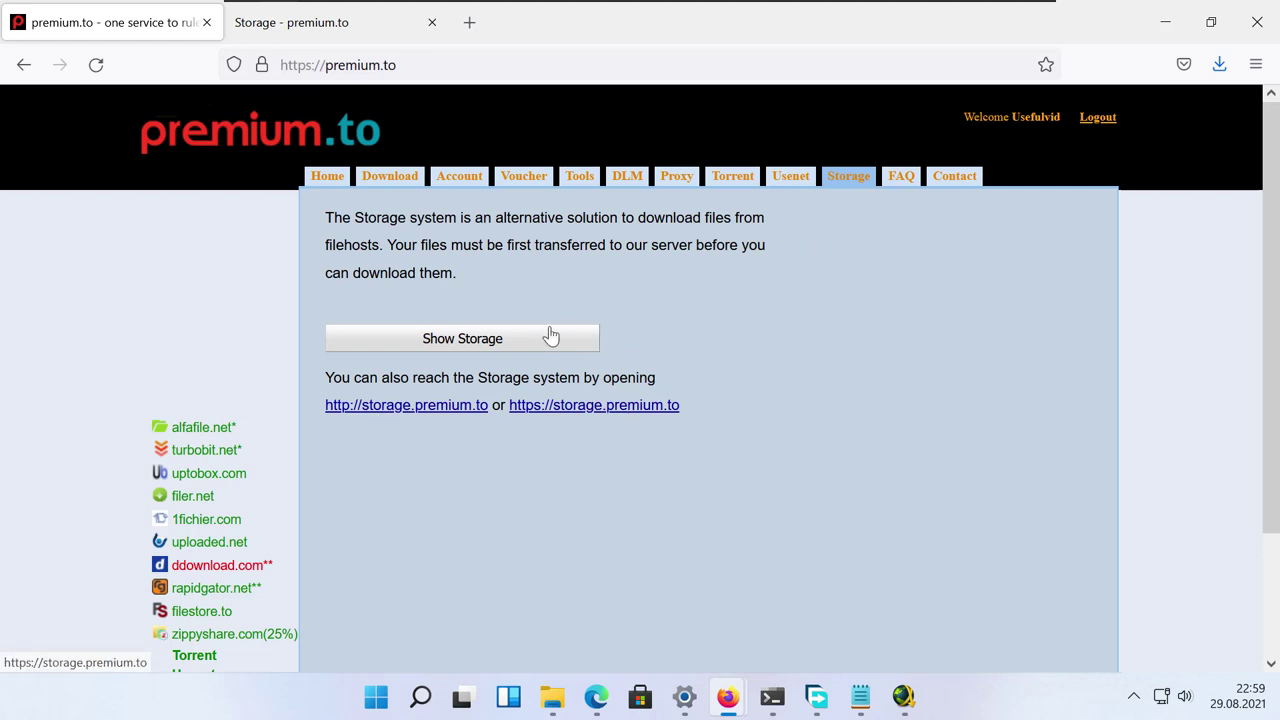
left_click(630, 405)
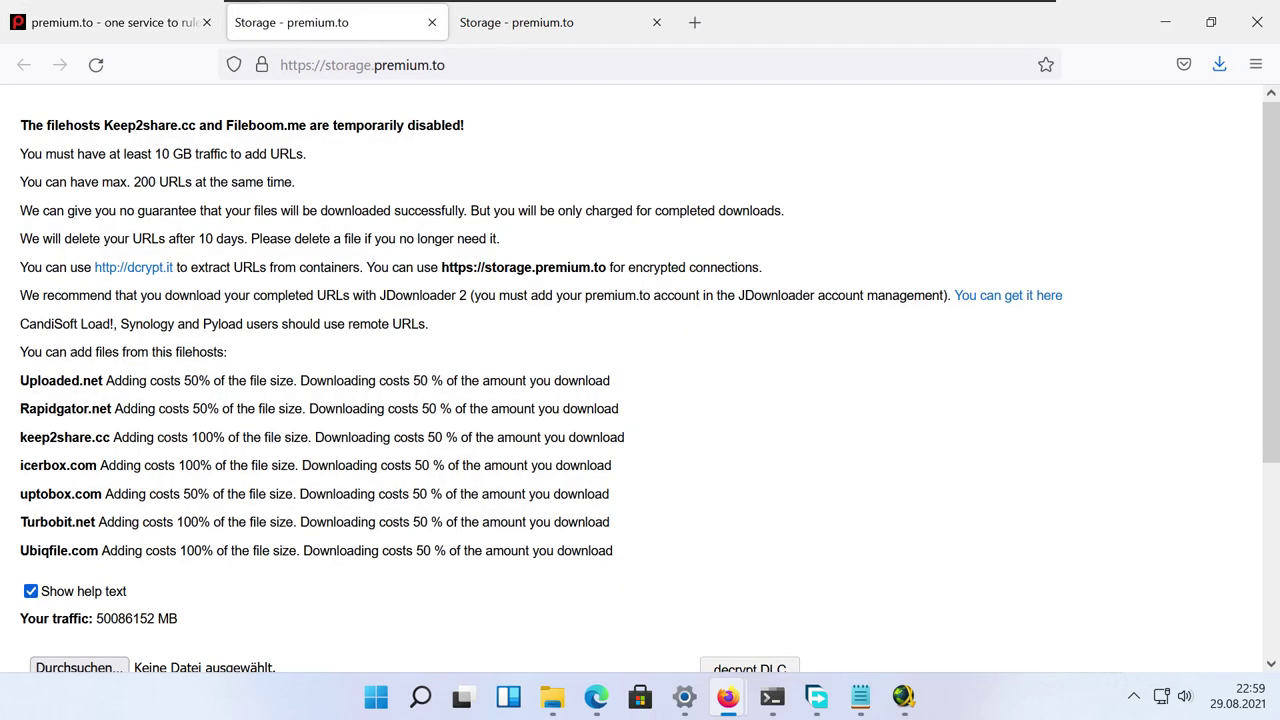
Step: Examine the list of supported filehosts and their adding and downloading costs, including Rapidgator.net, keep2share.cc and Turbobit.net
scroll(397, 463, "down", 2)
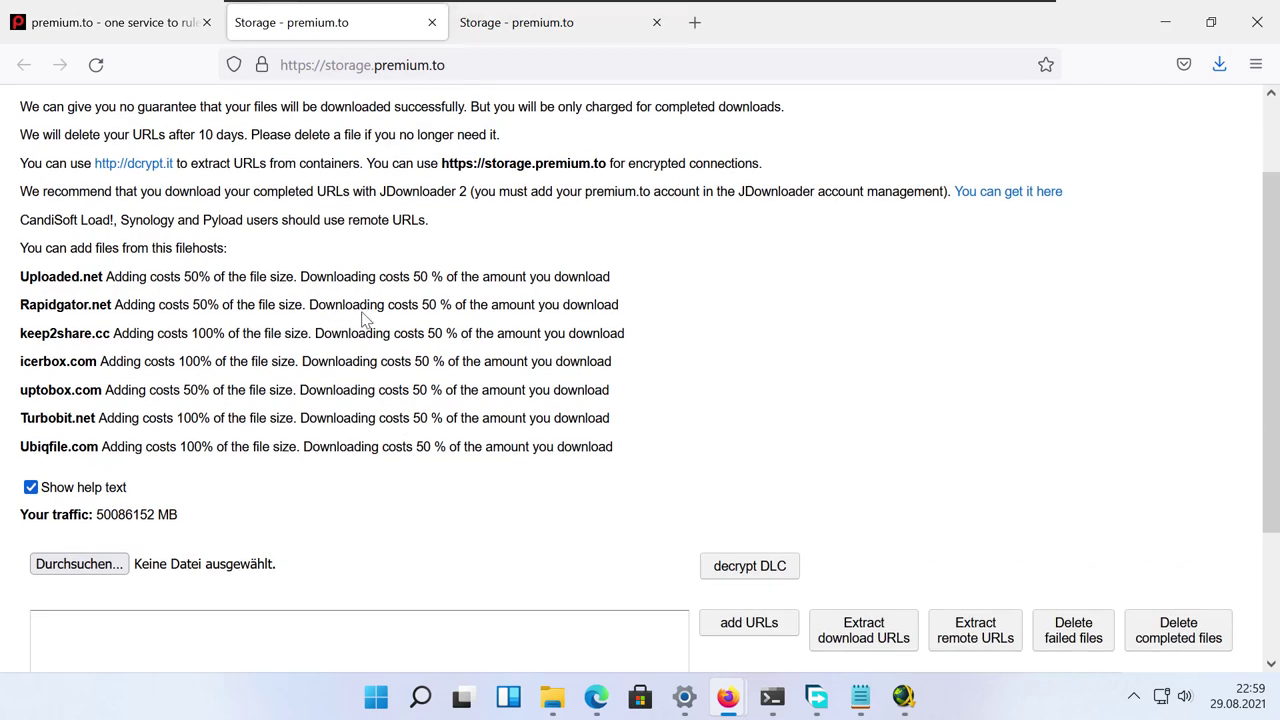
scroll(365, 318, "up", 2)
left_click_drag(14, 390, 669, 585)
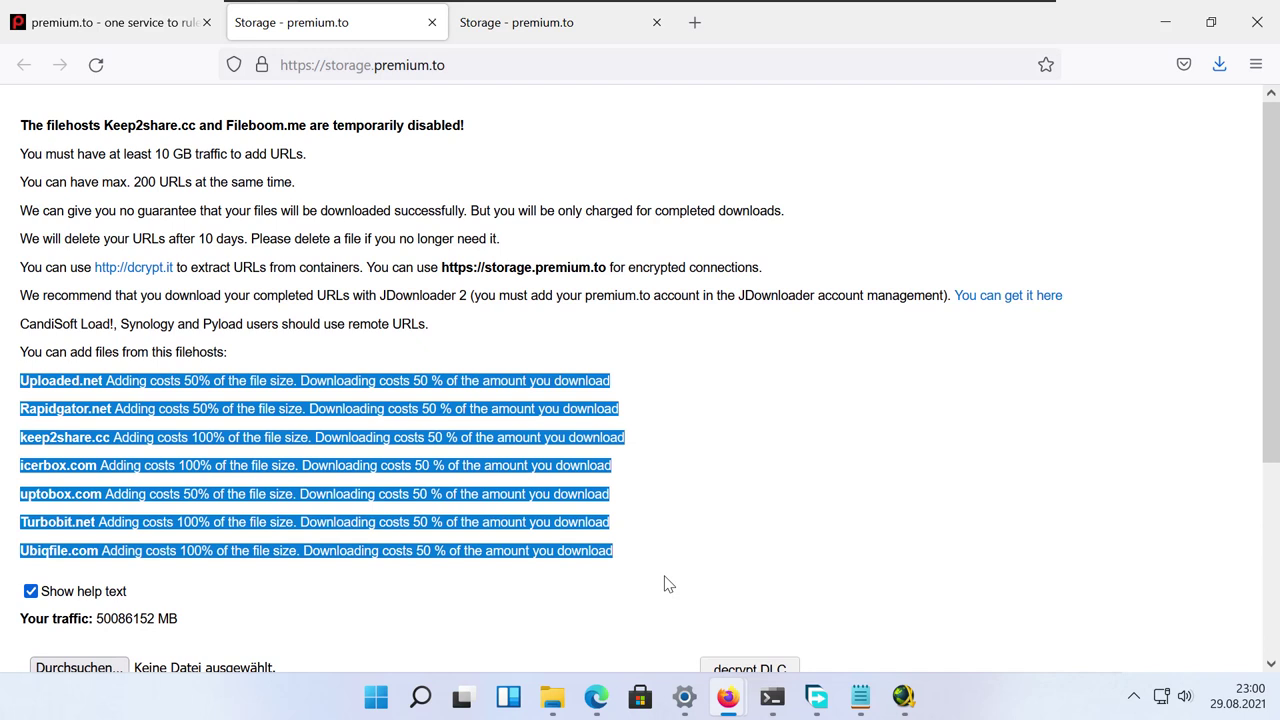
left_click(664, 583)
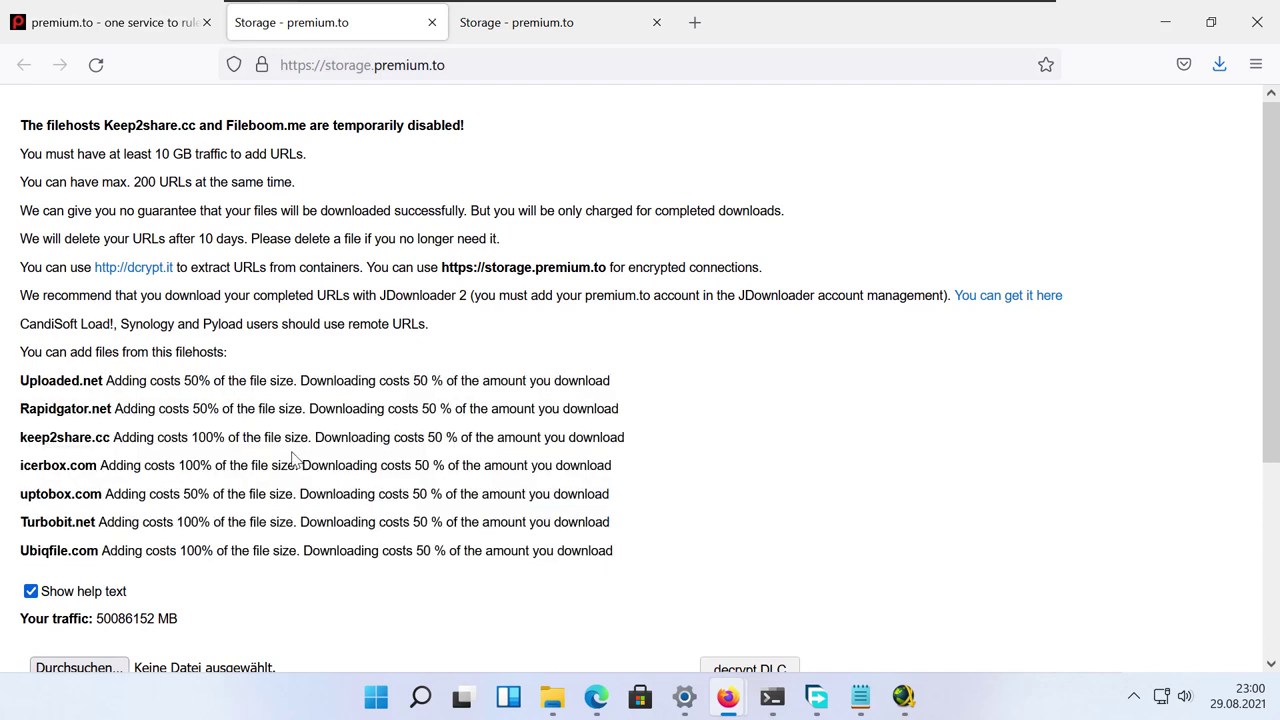
left_click_drag(135, 415, 330, 416)
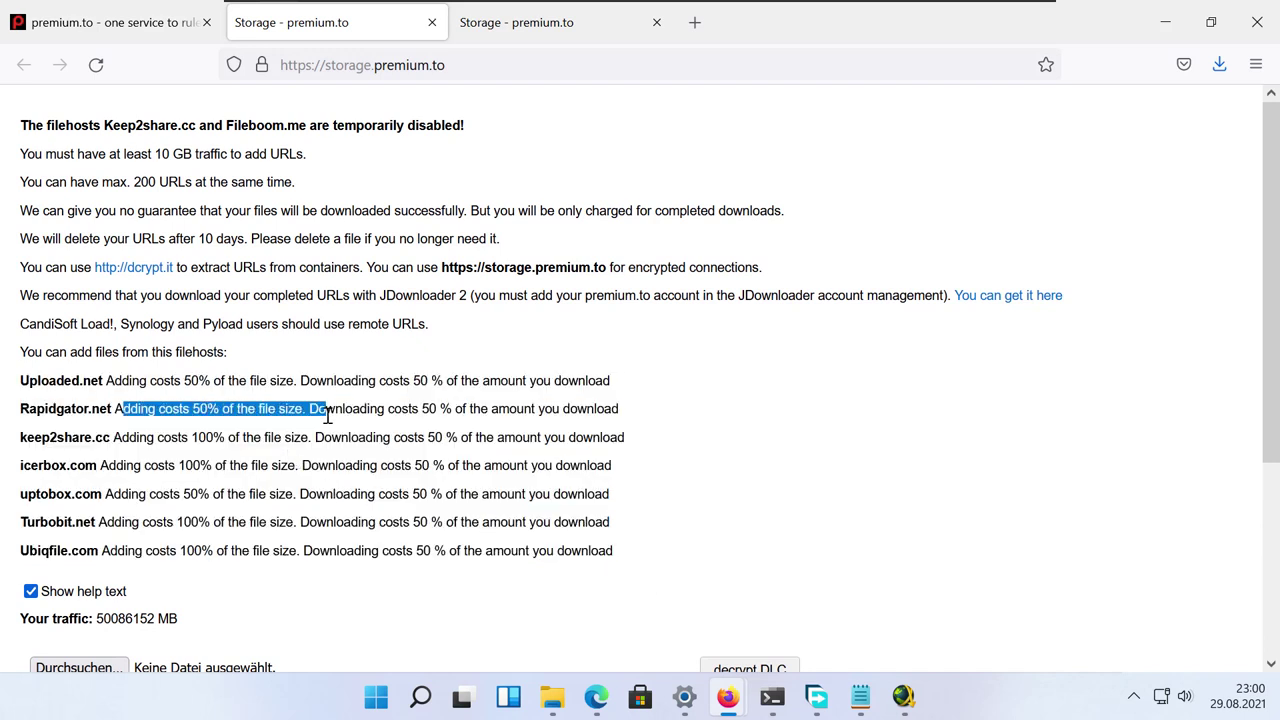
left_click(327, 416)
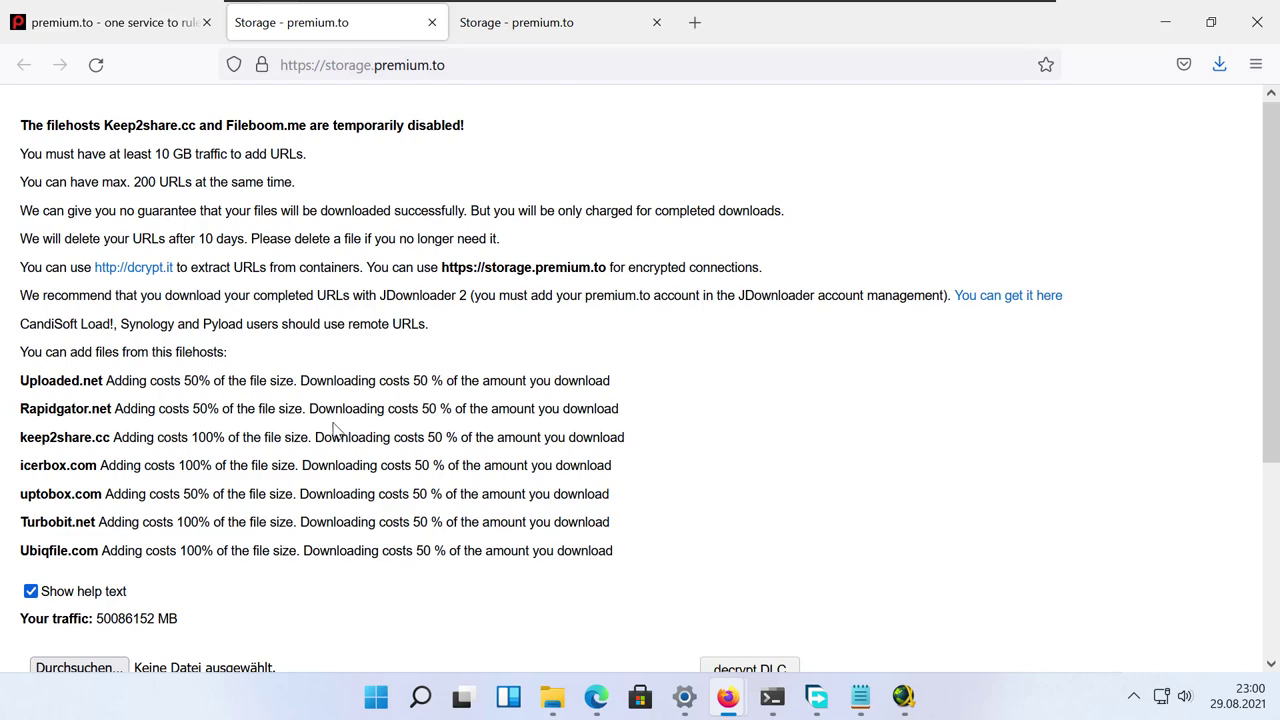
scroll(345, 430, "down", 2)
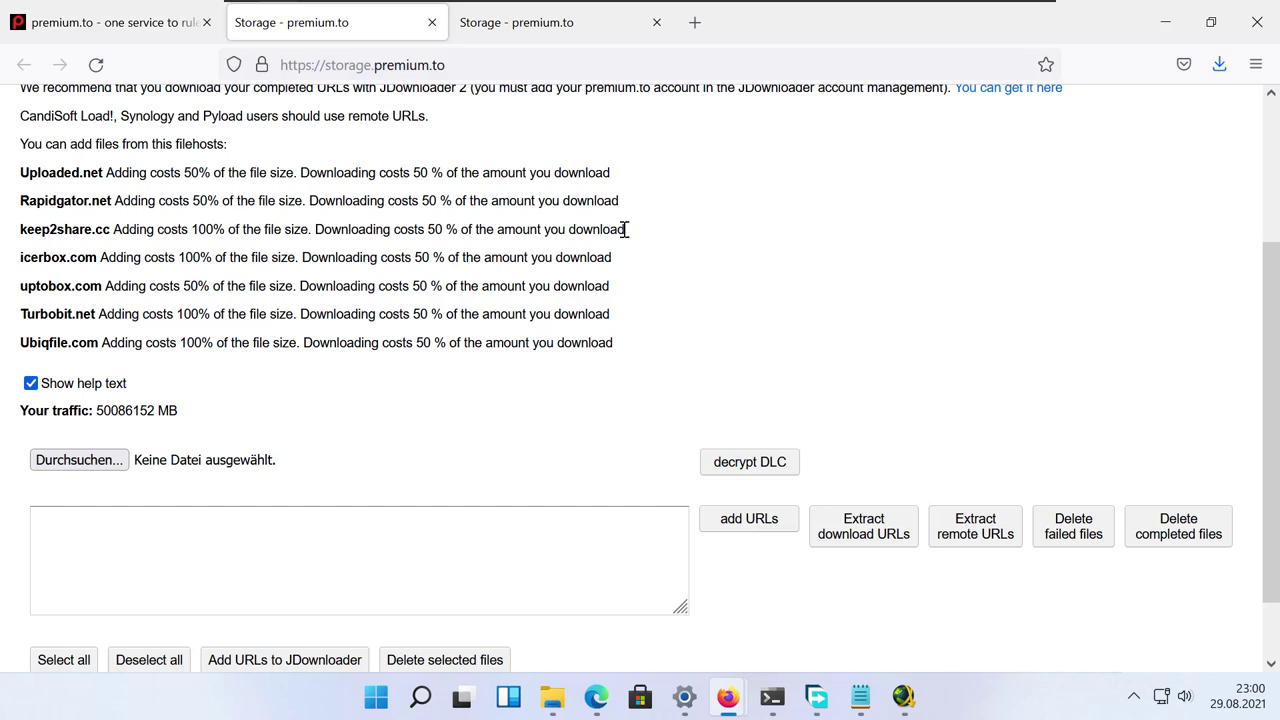
left_click_drag(626, 229, 9, 252)
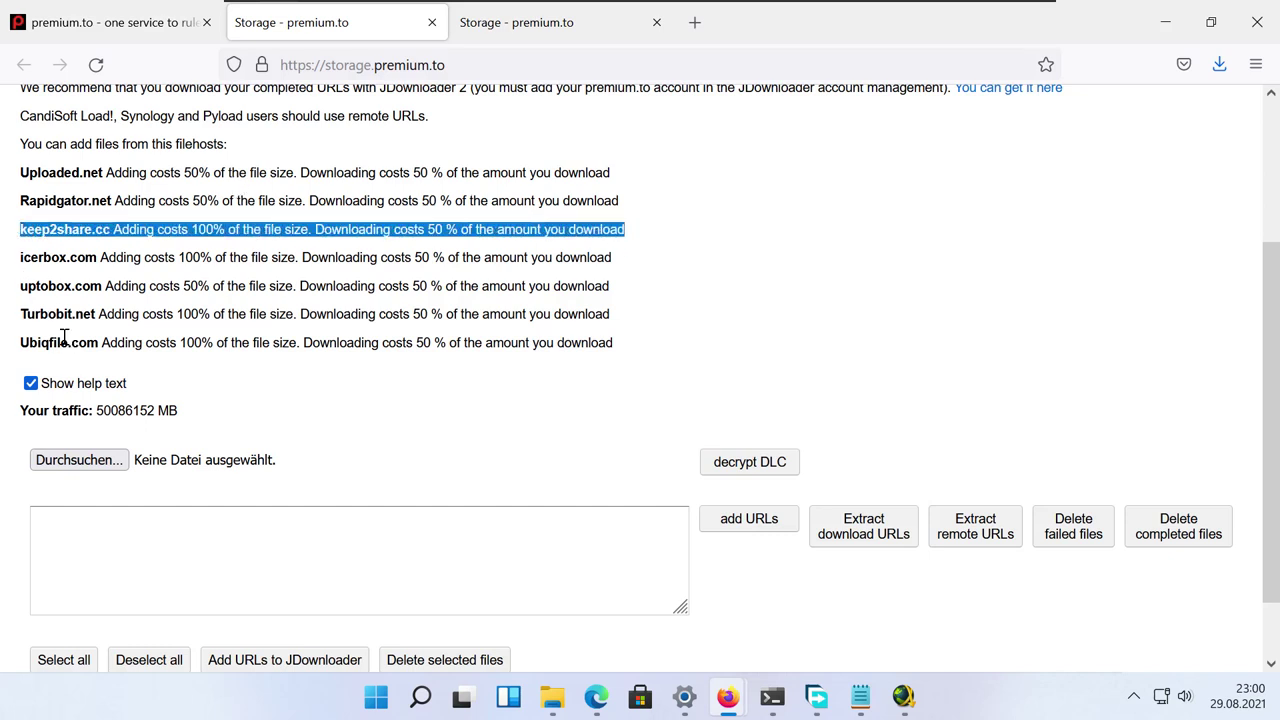
left_click(22, 315)
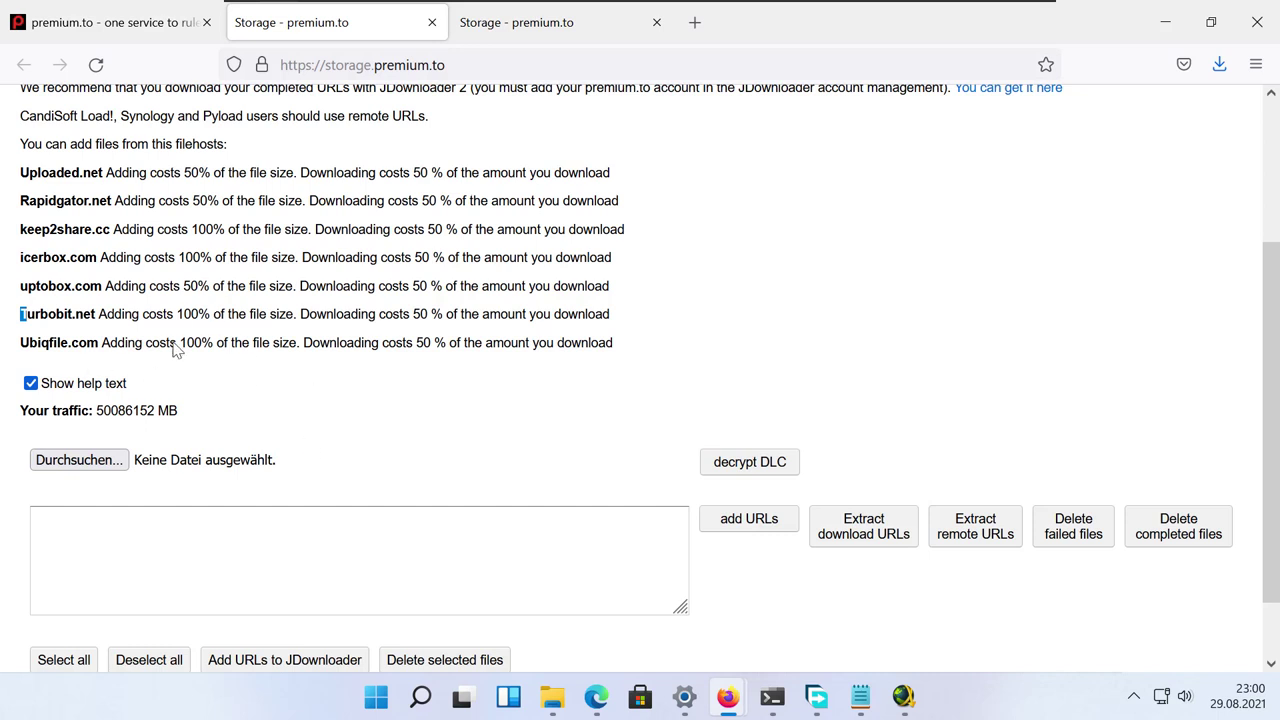
scroll(432, 519, "down", 2)
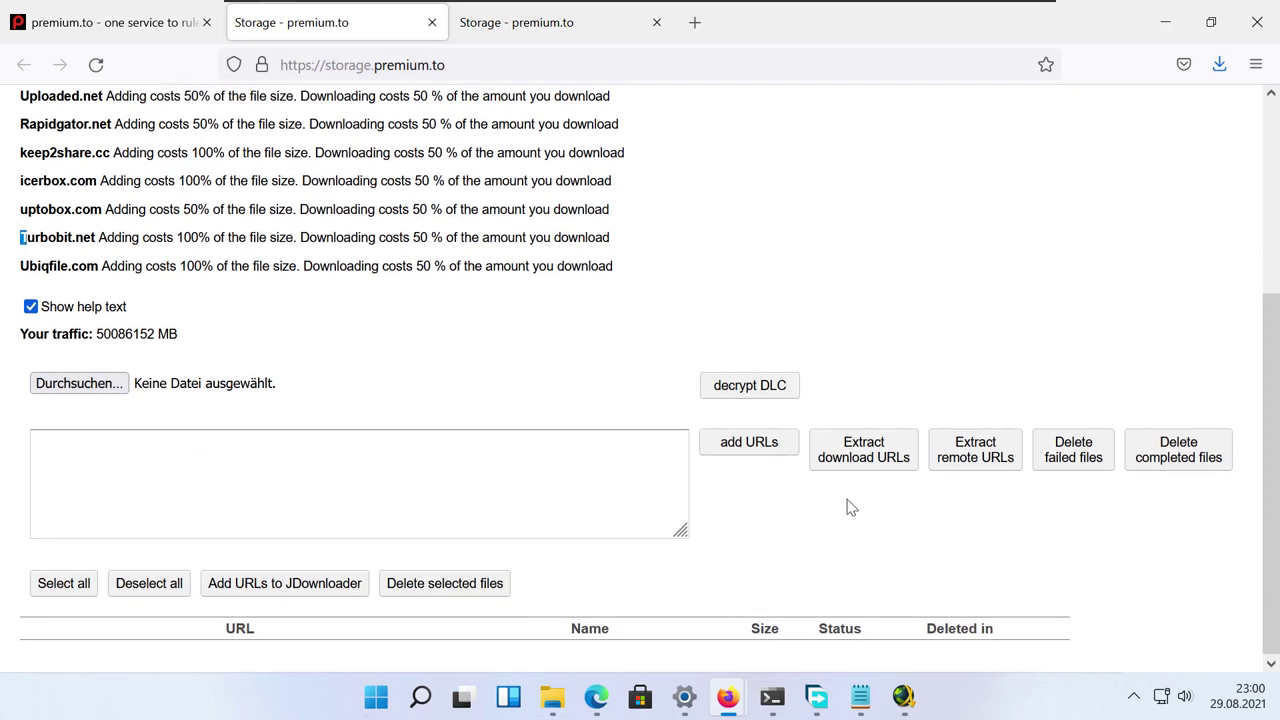
left_click(659, 460)
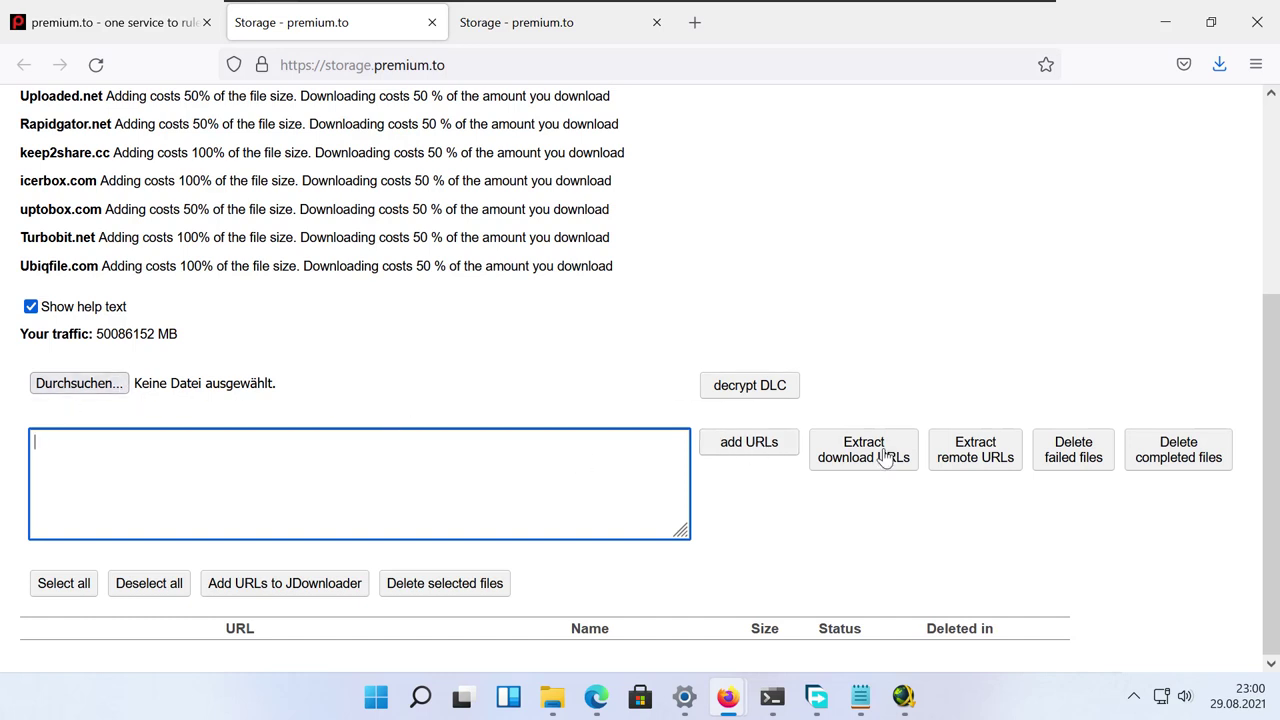
left_click(860, 697)
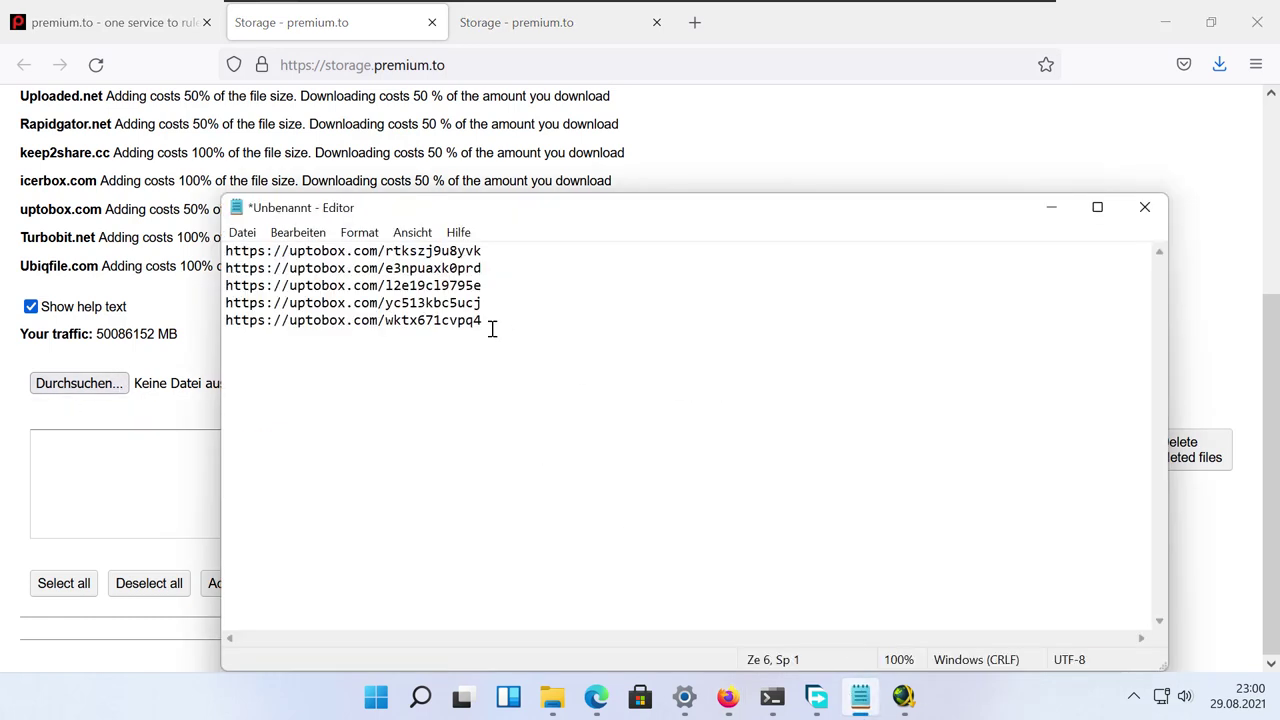
left_click_drag(491, 329, 222, 225)
left_click(289, 284)
left_click_drag(485, 252, 216, 254)
key("ctrl+c")
left_click(180, 453)
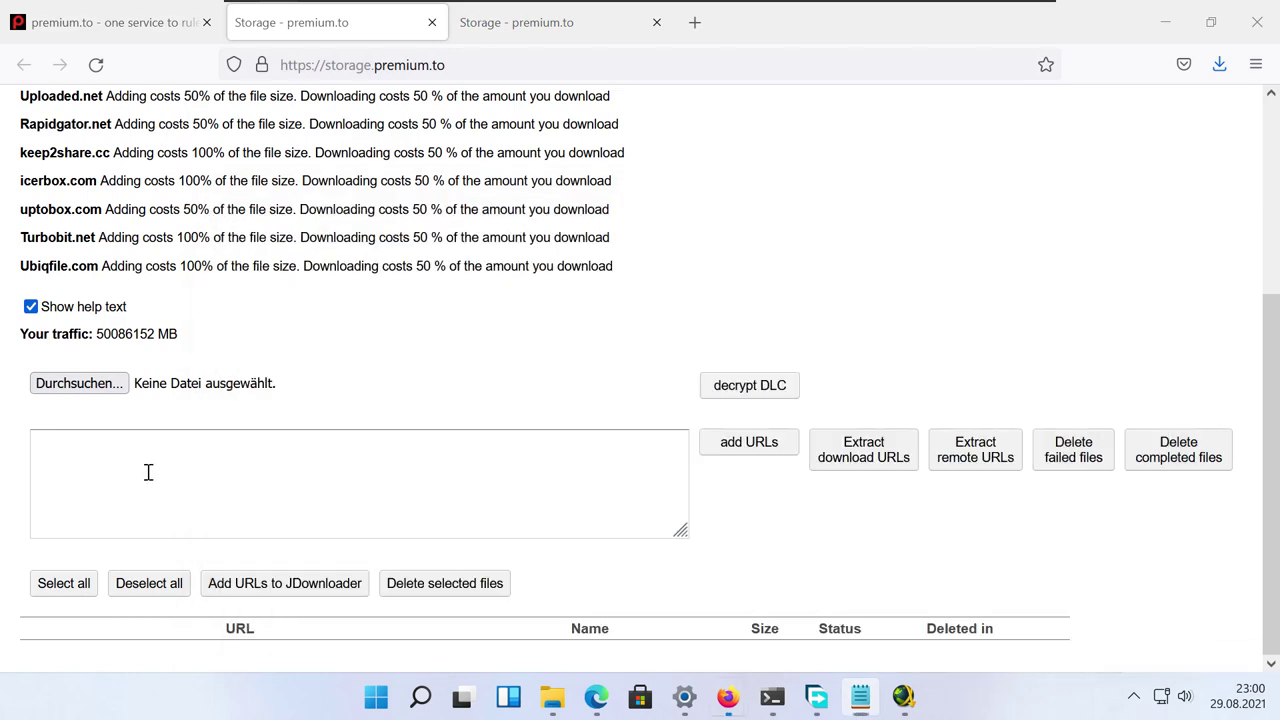
key("ctrl+v")
left_click(750, 448)
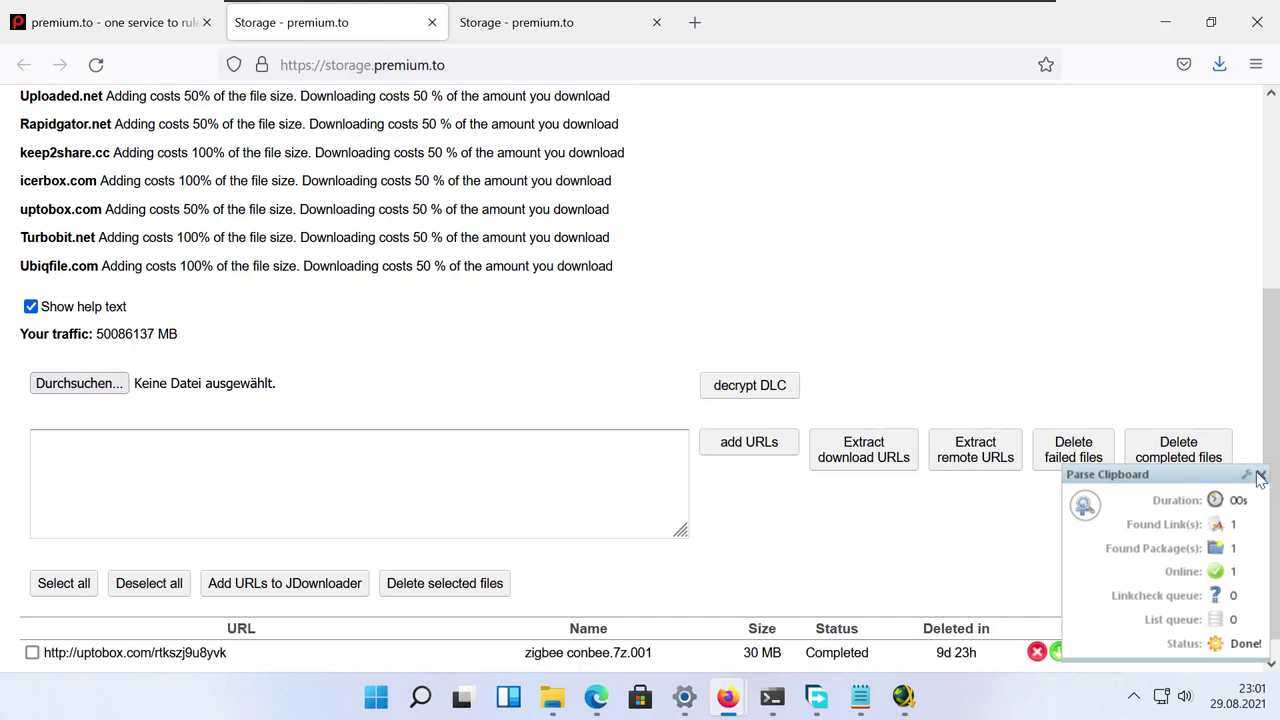
Step: Inspect the size, status and download options of the zigbee conbee.7z.001 entry in the Storage list
scroll(708, 545, "down", 1)
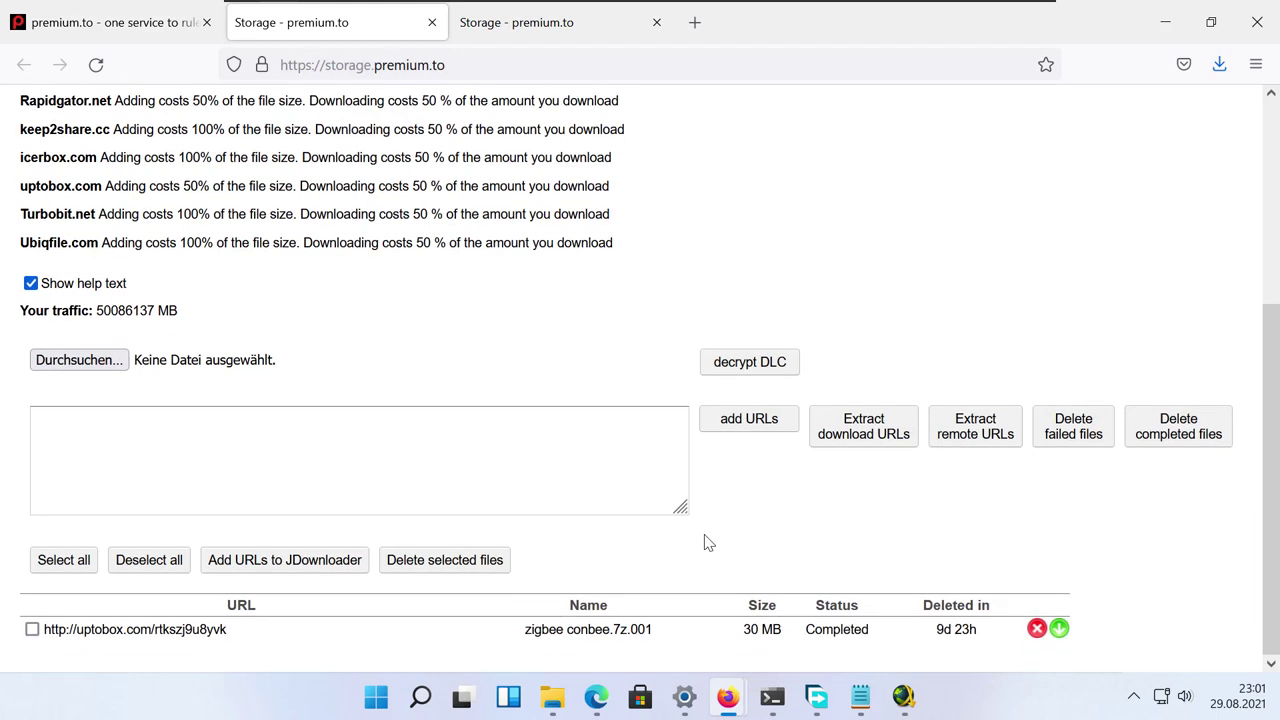
left_click_drag(785, 645, 728, 641)
left_click(727, 647)
right_click(1057, 629)
left_click(926, 546)
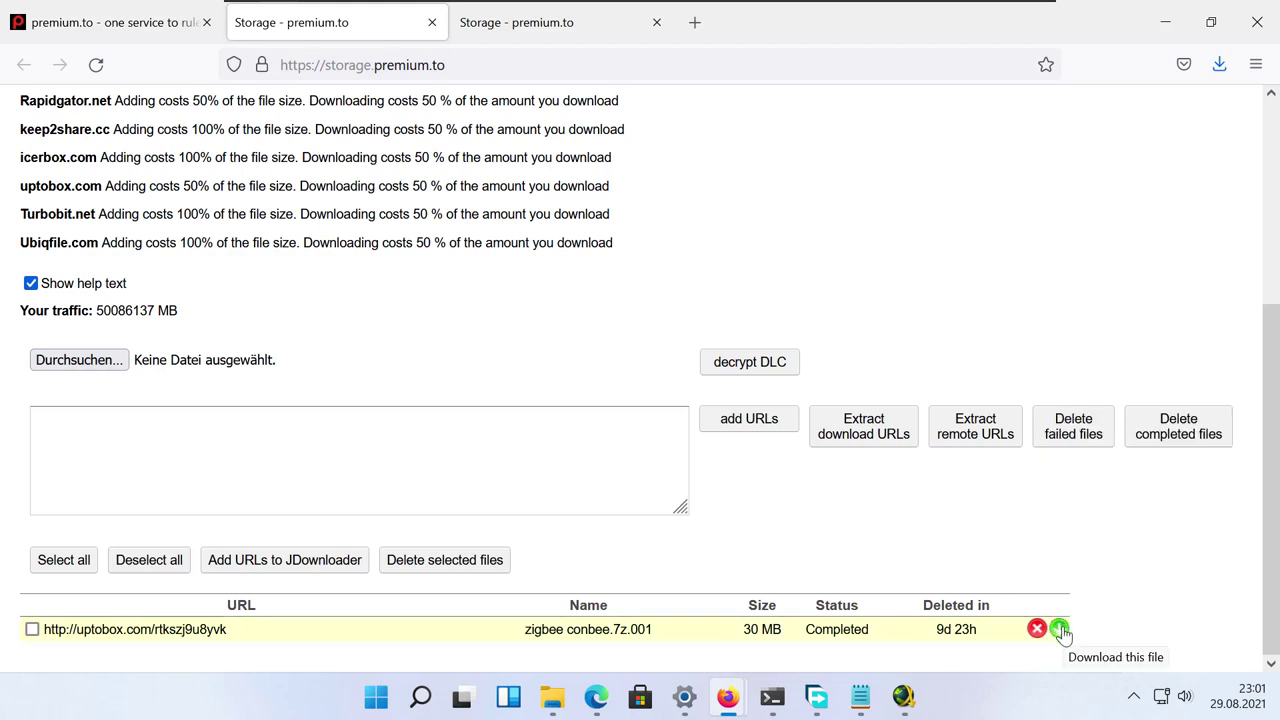
Step: Switch to JDownloader 2 and delete the zigbee conbee package from the LinkGrabber
left_click(903, 706)
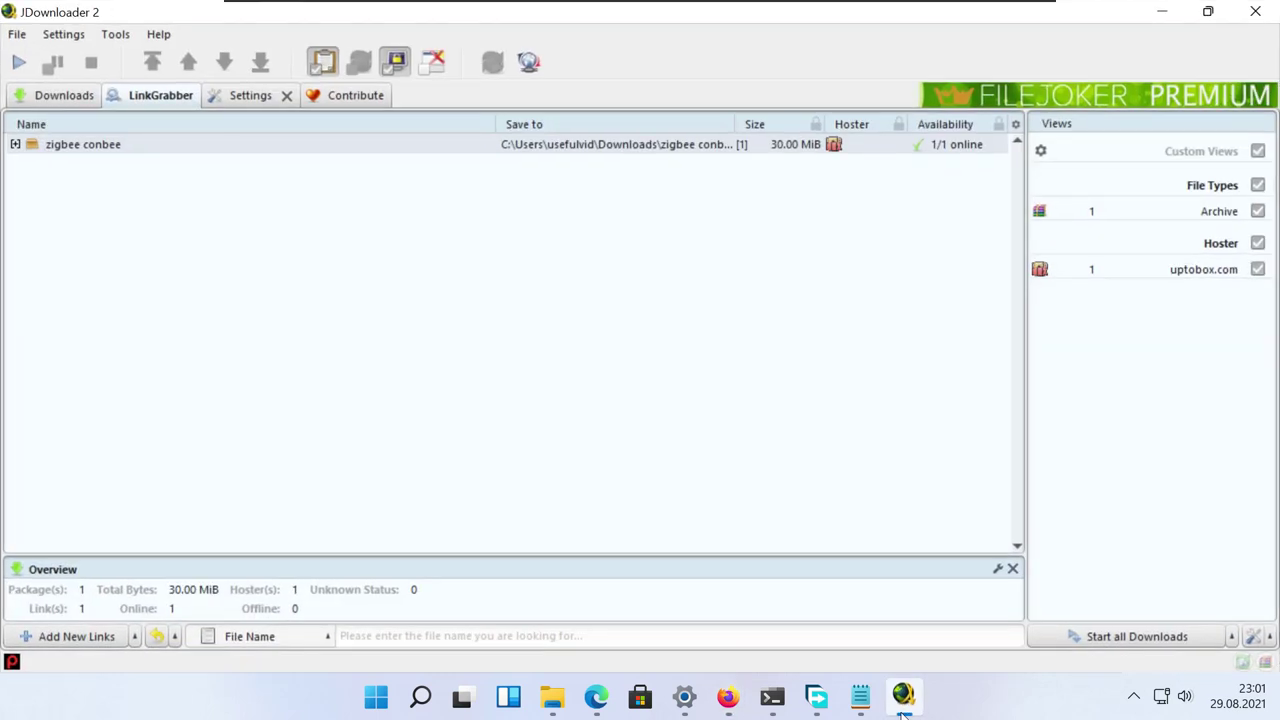
left_click(95, 150)
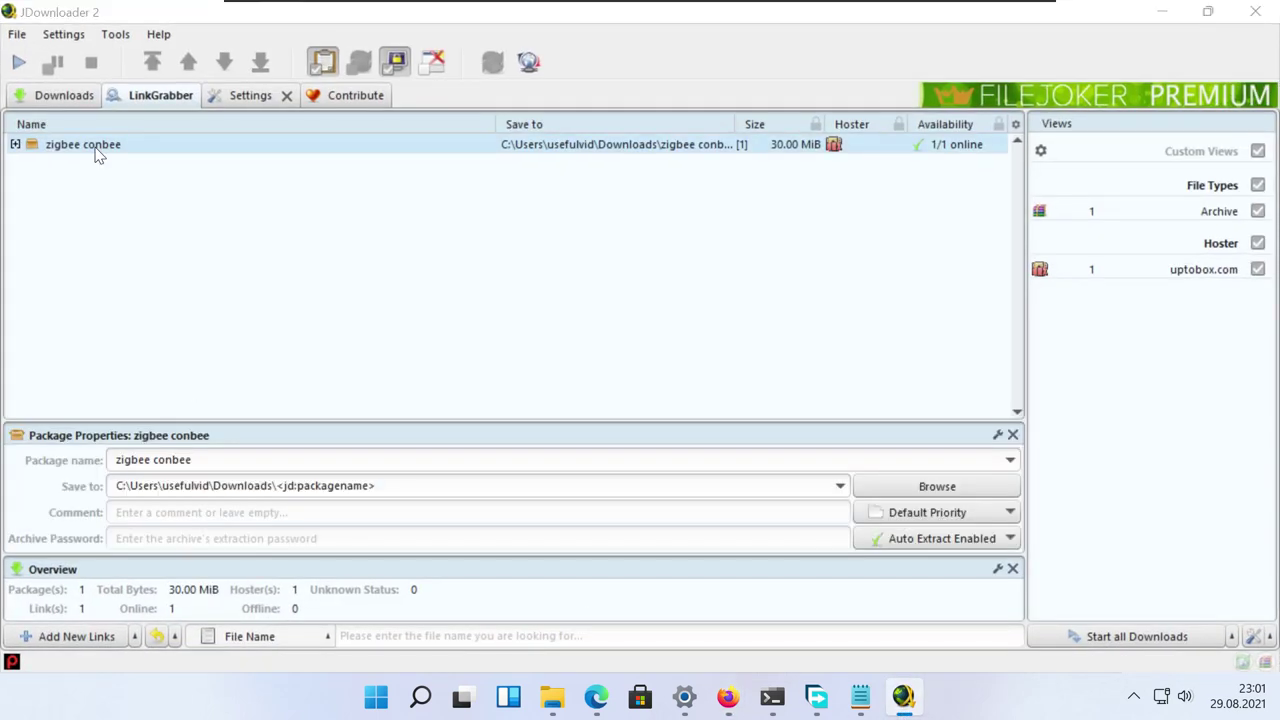
key("Delete")
key("Return")
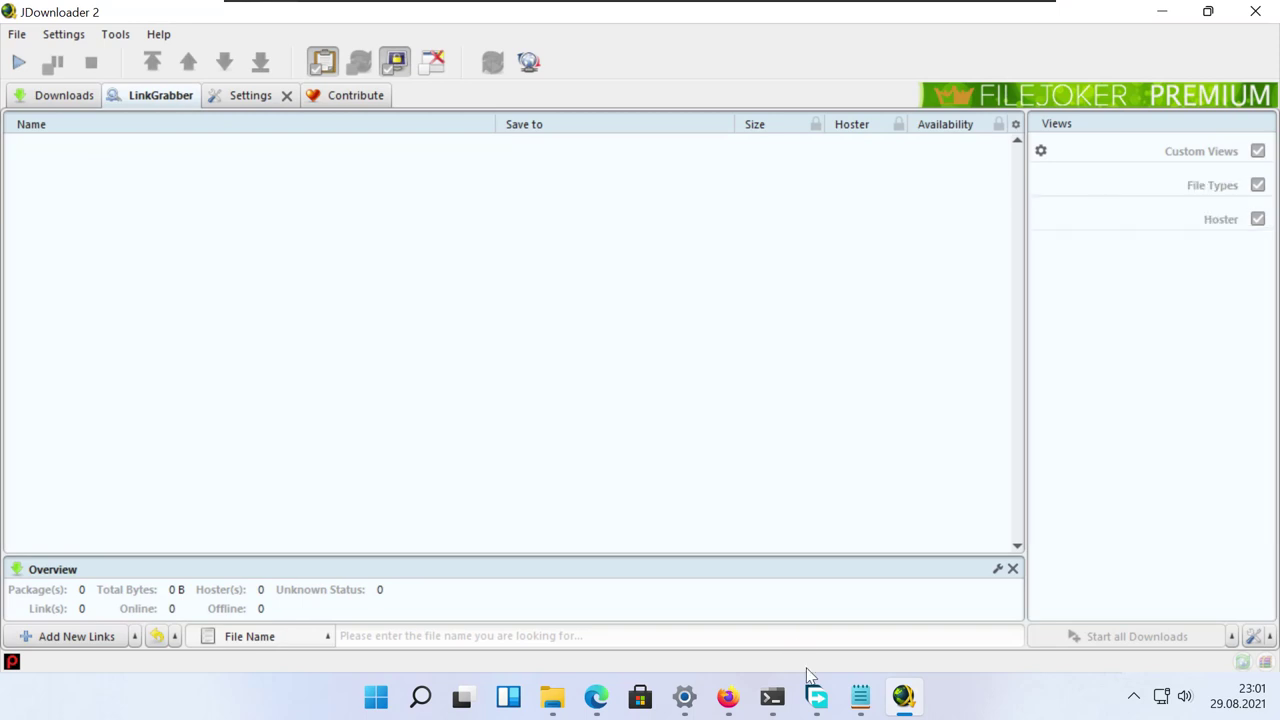
left_click(903, 706)
left_click(903, 706)
Step: Copy all five uptobox links from the Editor text file for JDownloader to grab, and expand the zigbee conbee package
left_click(860, 697)
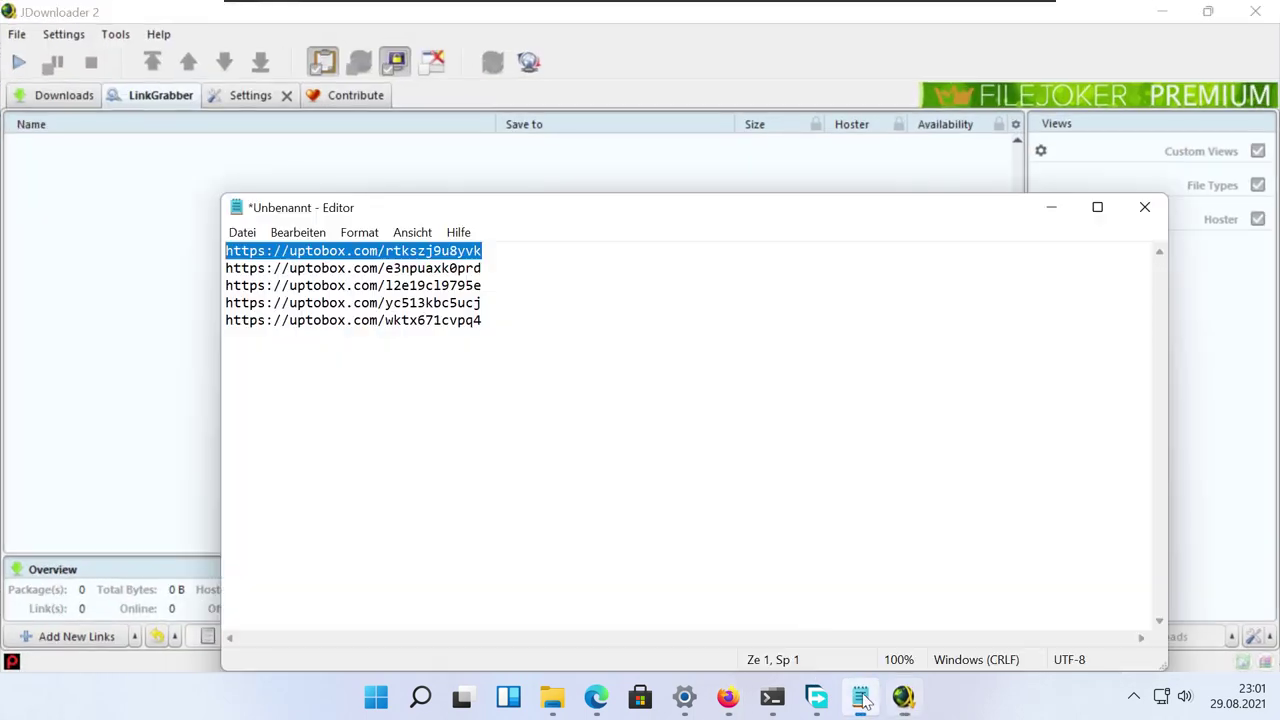
left_click(614, 330)
key("ctrl+a")
key("ctrl+c")
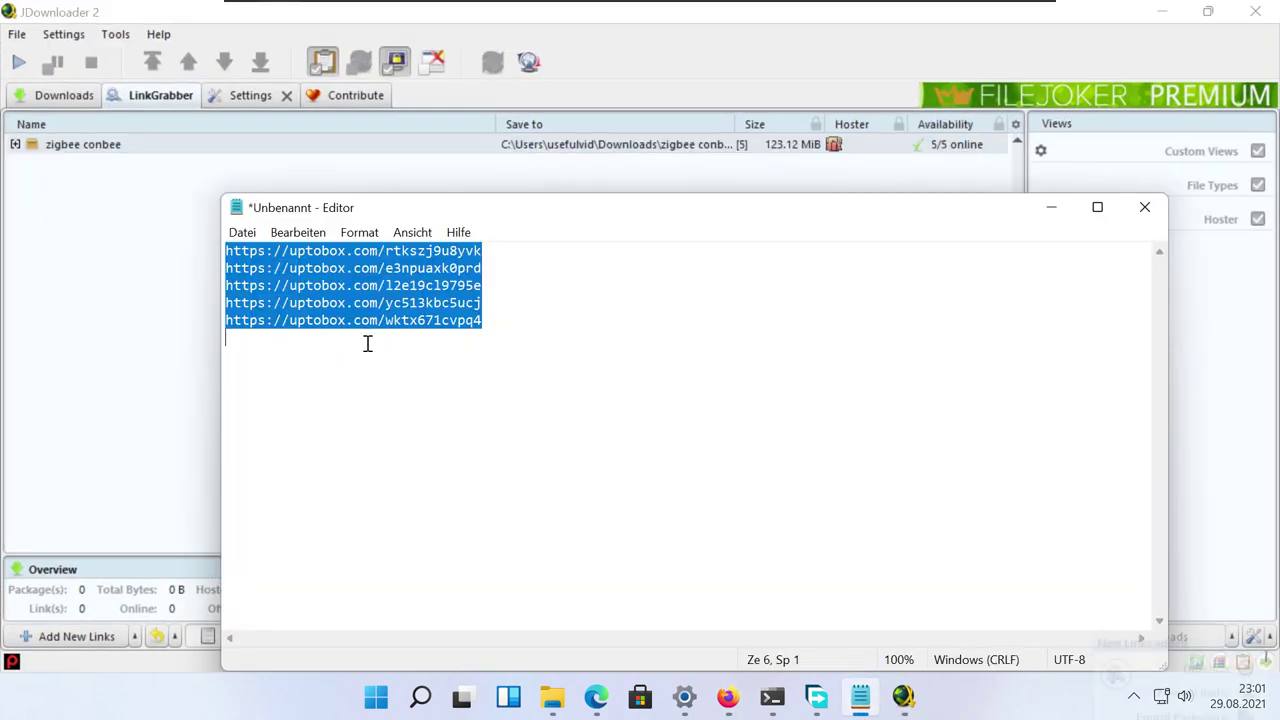
left_click(148, 360)
left_click(15, 144)
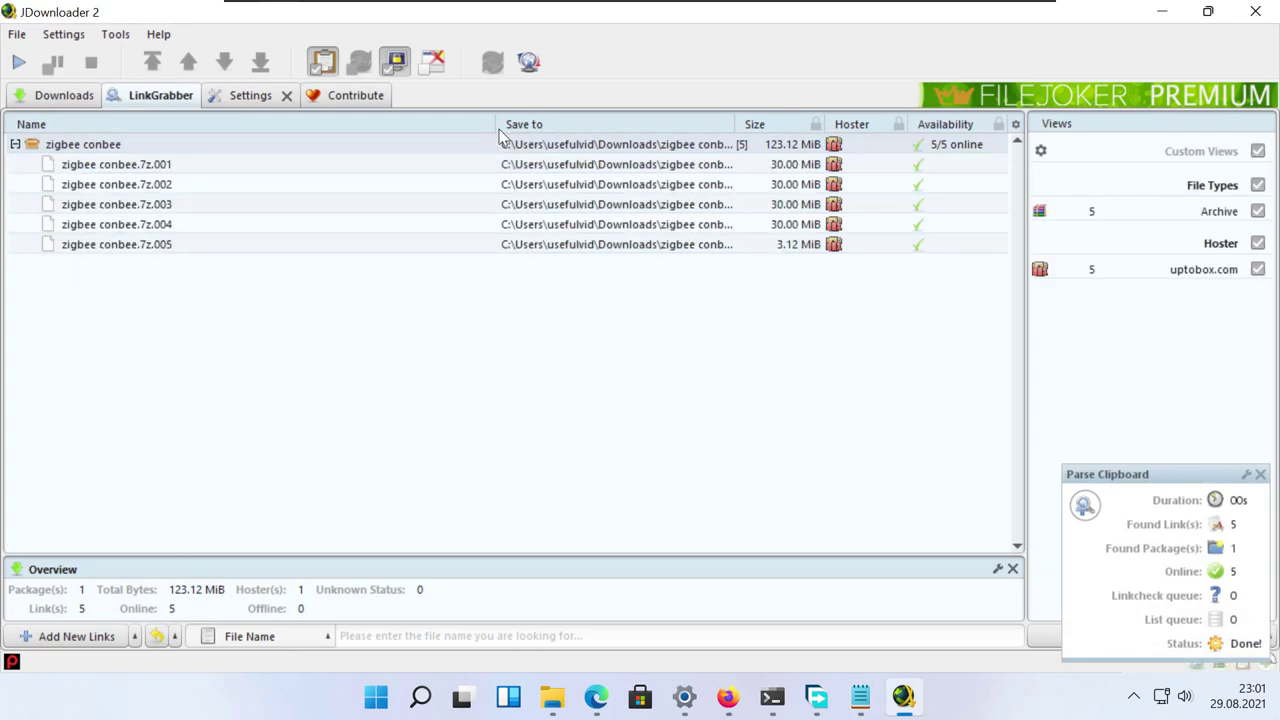
Step: Widen the Save to column to show the full paths, dismiss the Parse Clipboard notice and start all downloads
left_click_drag(495, 124, 285, 124)
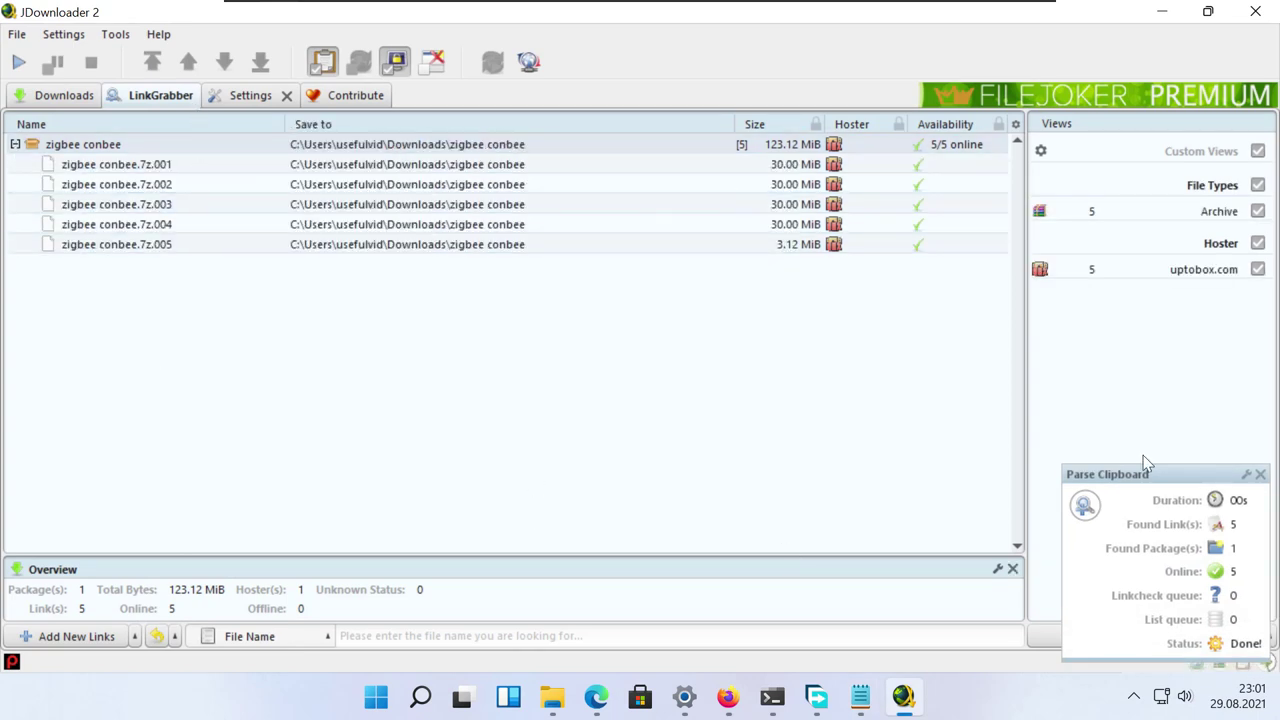
left_click(1260, 474)
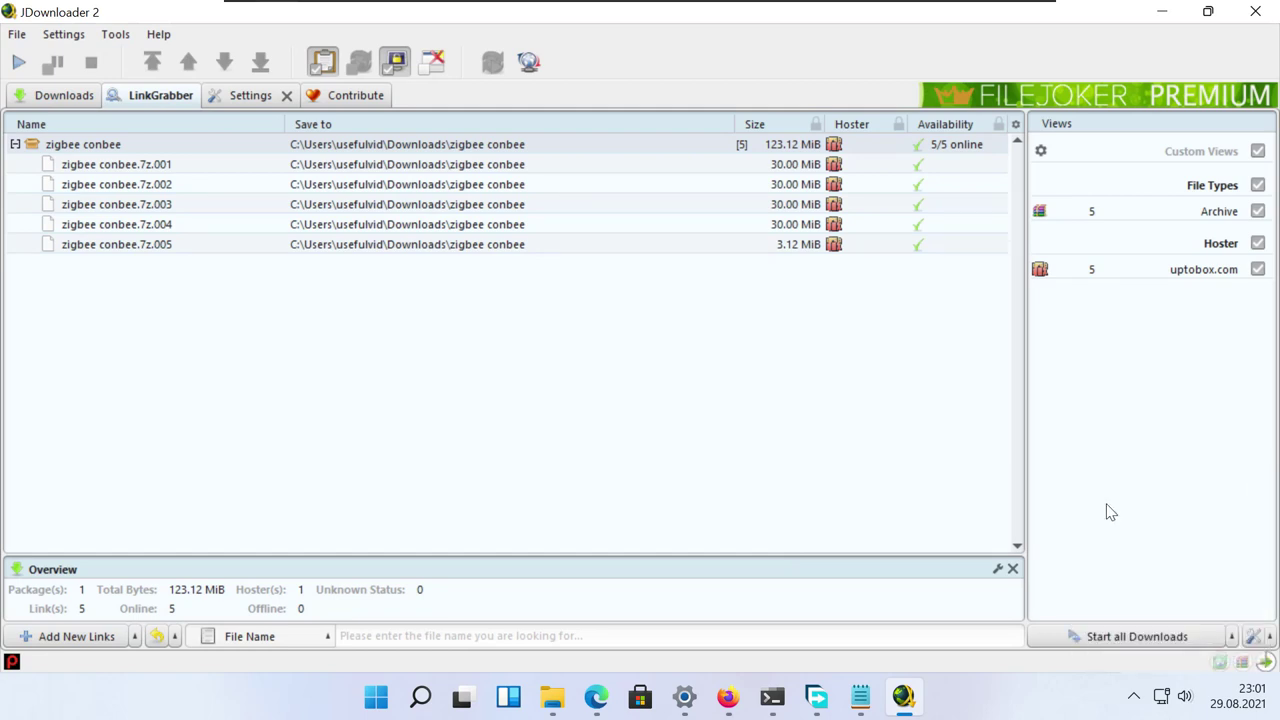
left_click(1128, 637)
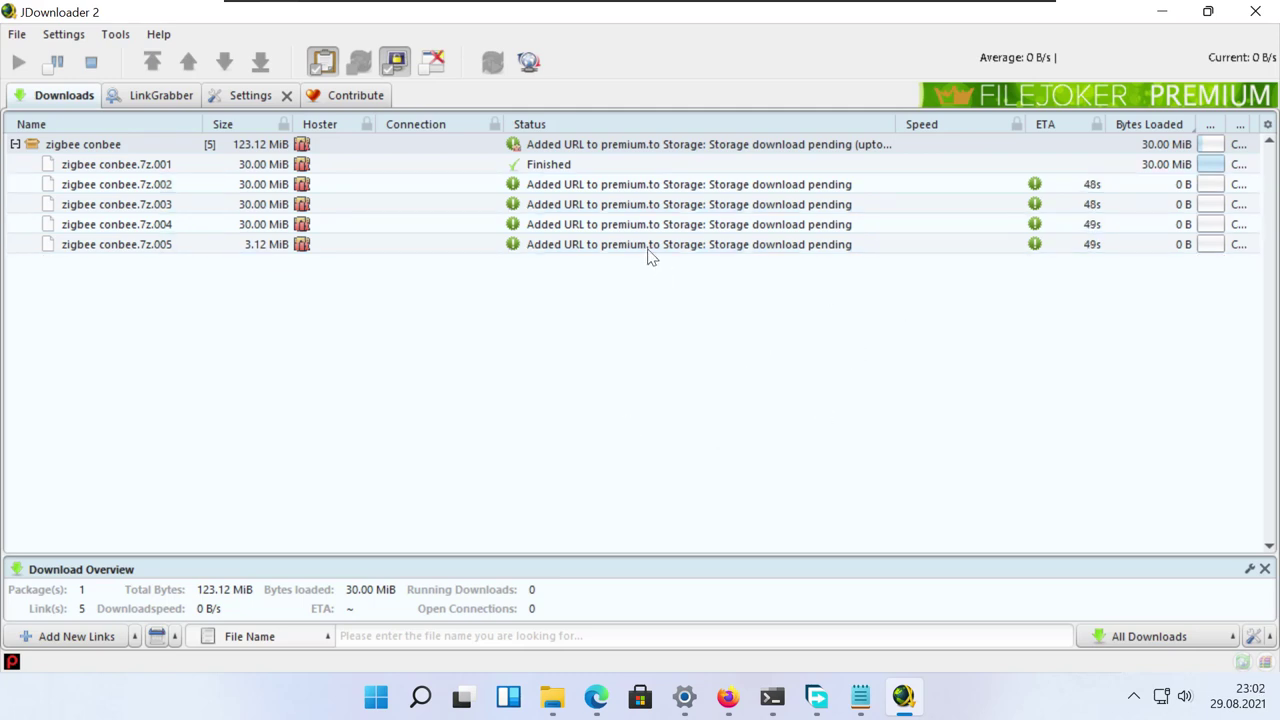
Step: Check the status of zigbee conbee.7z.001 in JDownloader, and examine the uptobox URLs in the browser's Storage list
left_click(595, 162)
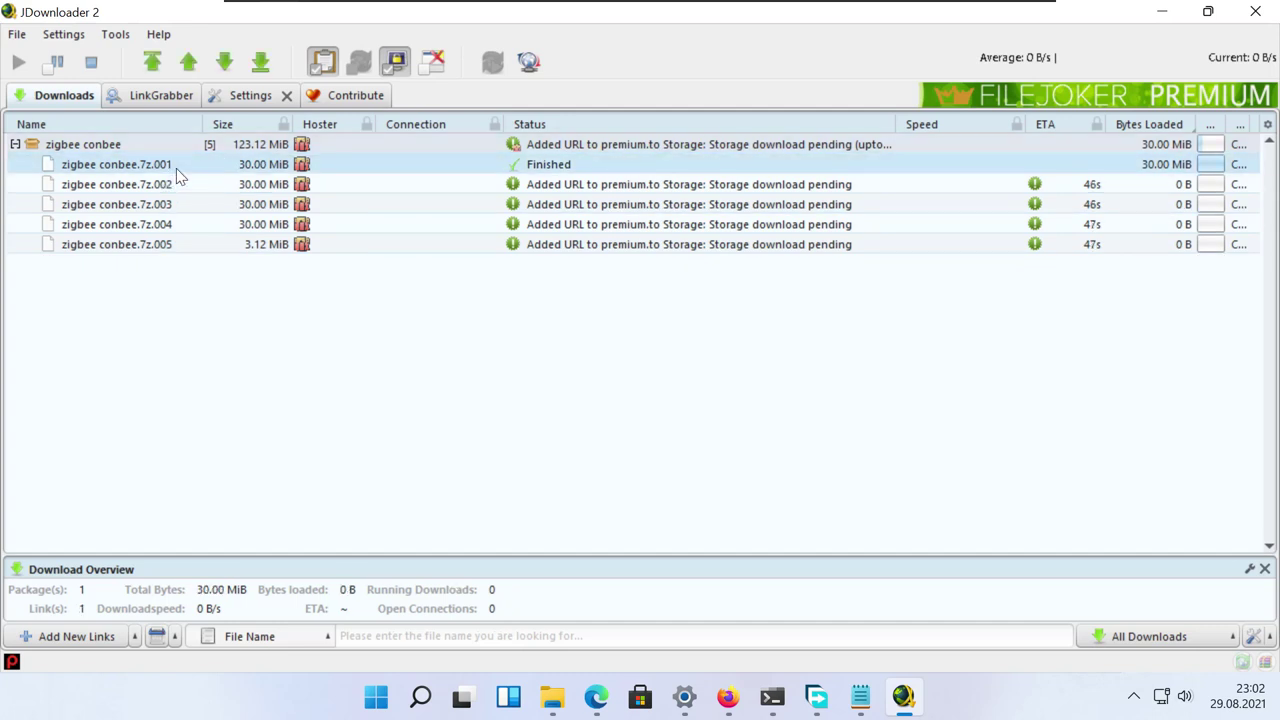
mouse_move(918, 697)
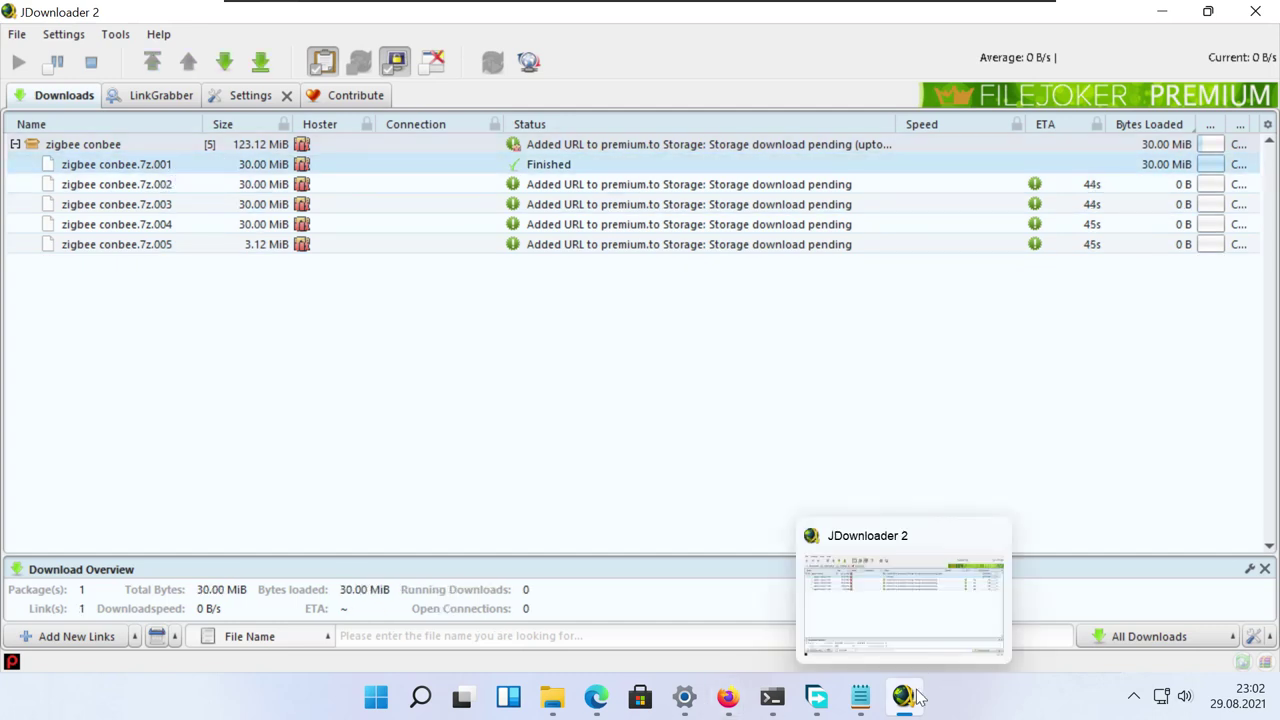
left_click(905, 697)
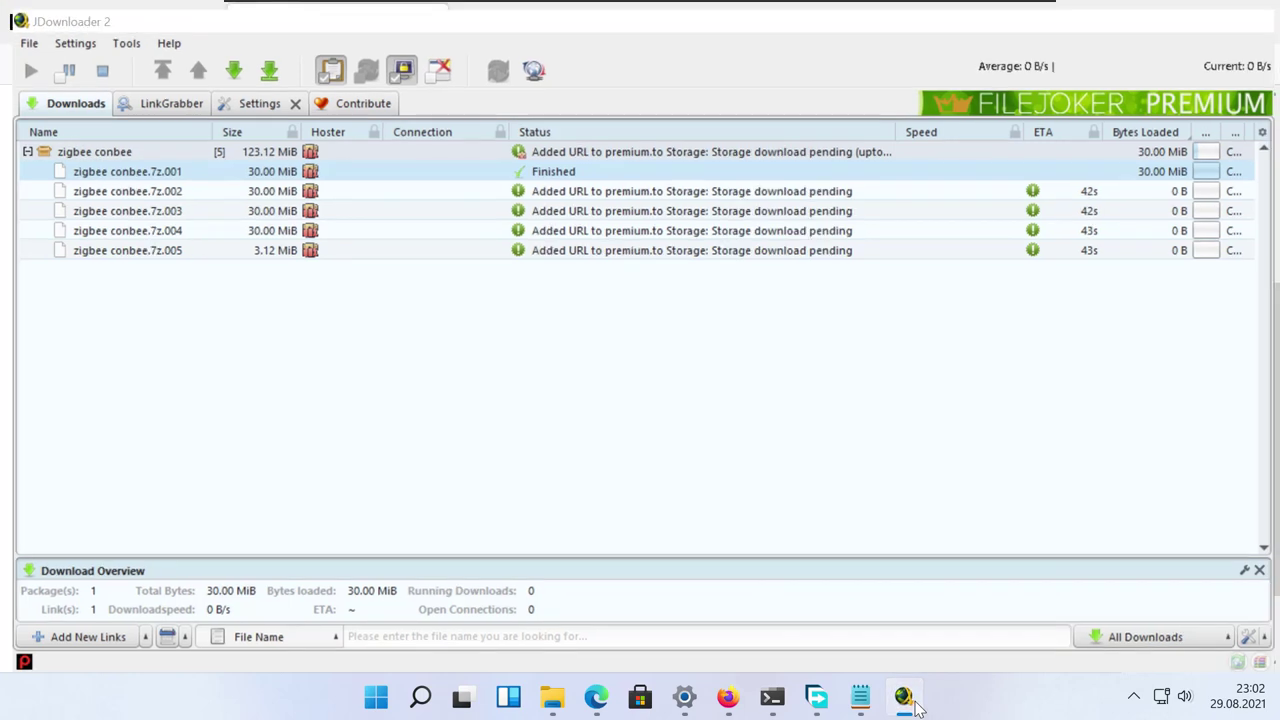
left_click(179, 423)
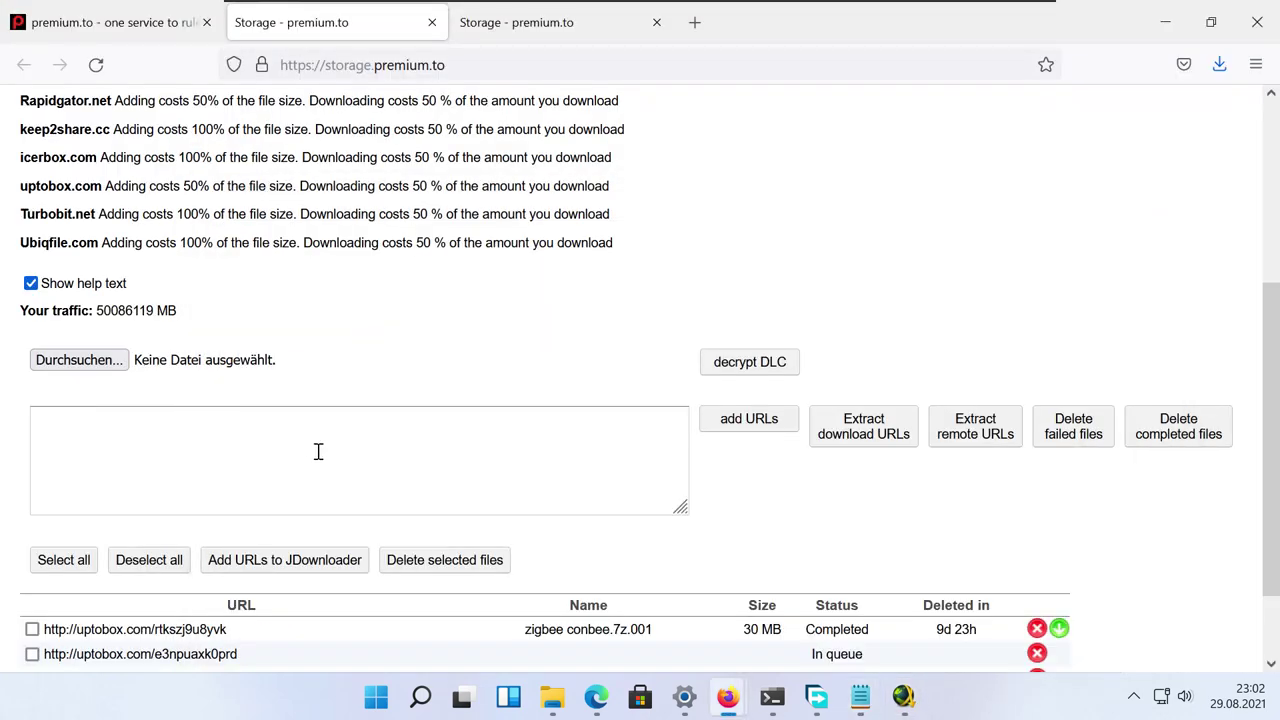
scroll(316, 455, "down", 2)
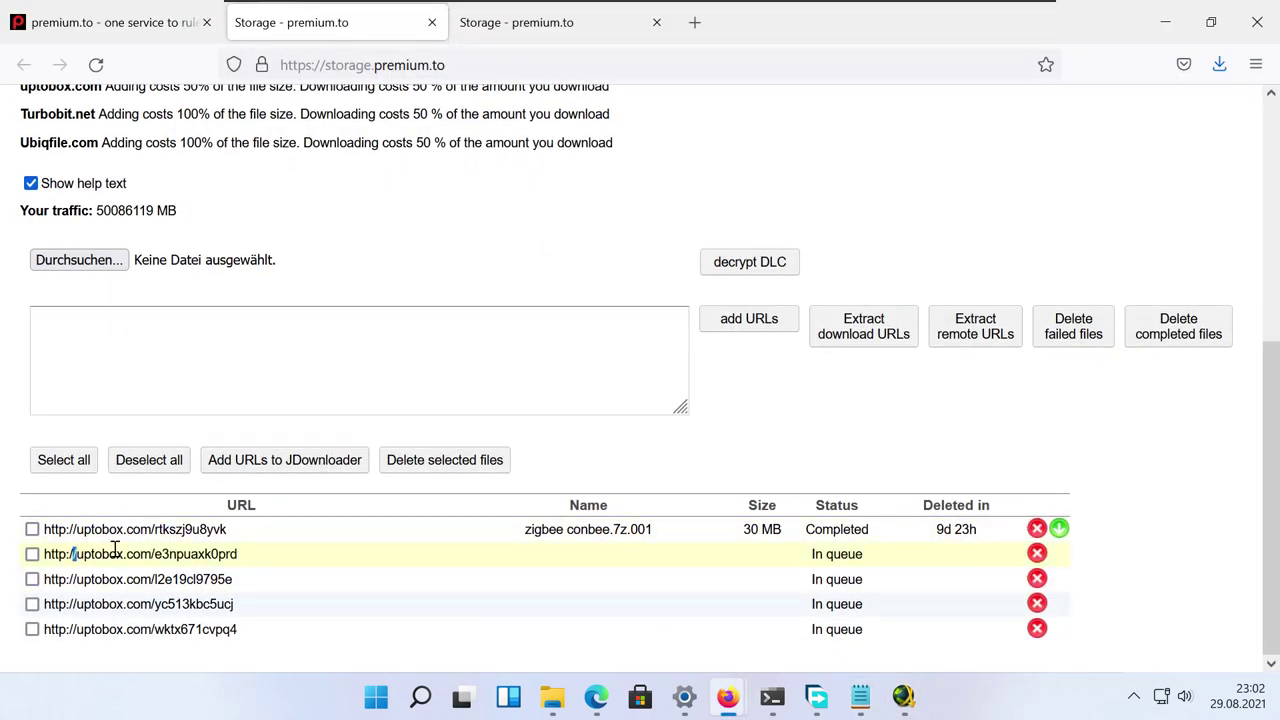
left_click_drag(115, 549, 334, 663)
left_click(395, 598)
Step: Switch to JDownloader 2, check the premium.to account in the Account Manager overview and return to the downloads list
left_click(903, 697)
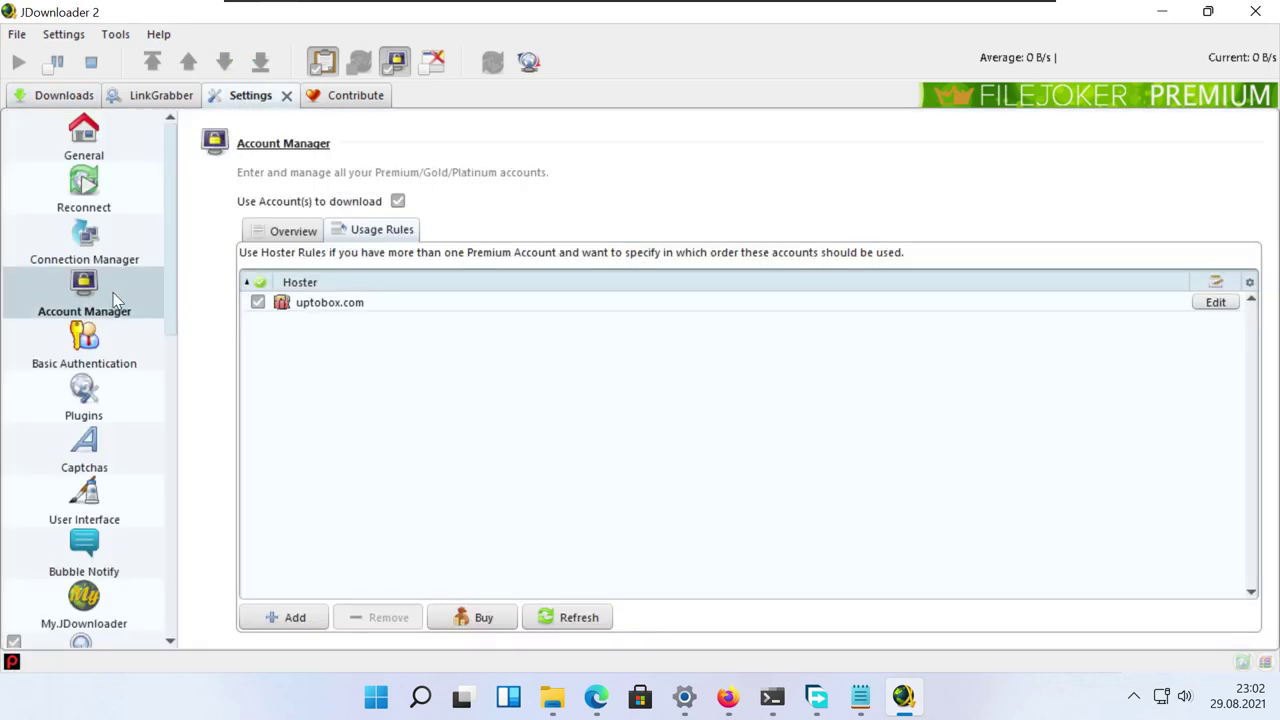
left_click(309, 238)
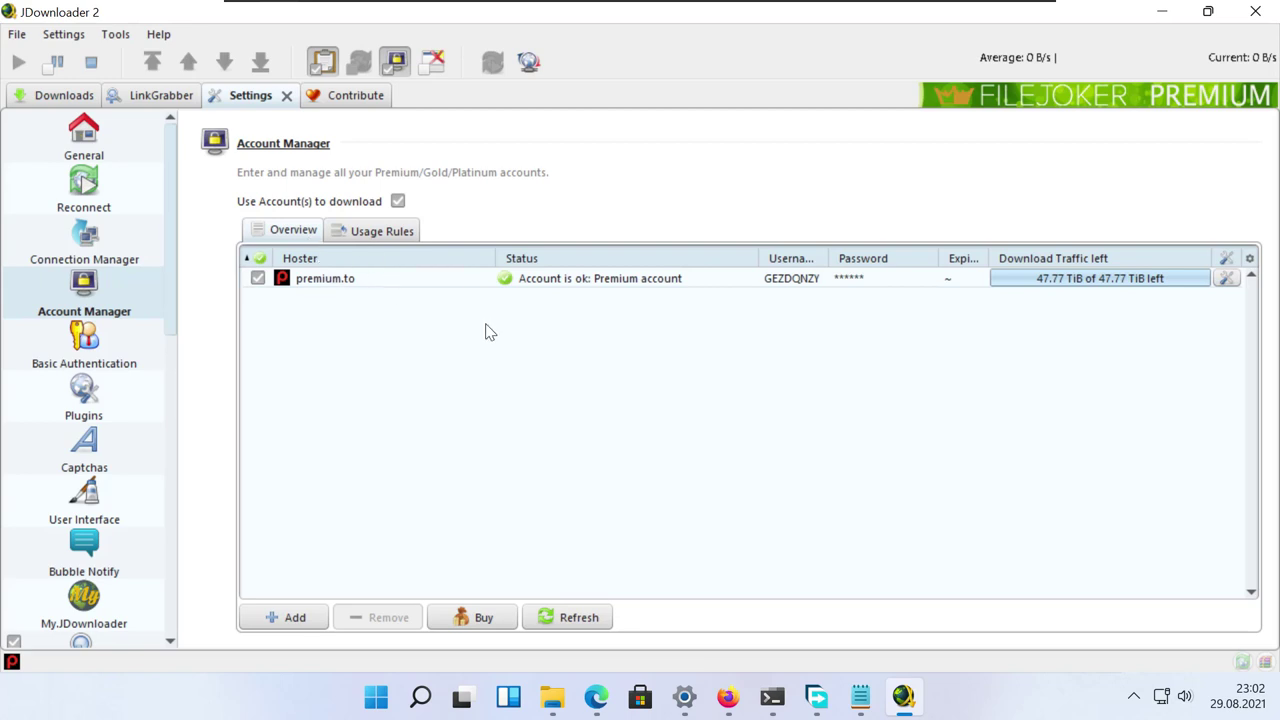
left_click(72, 100)
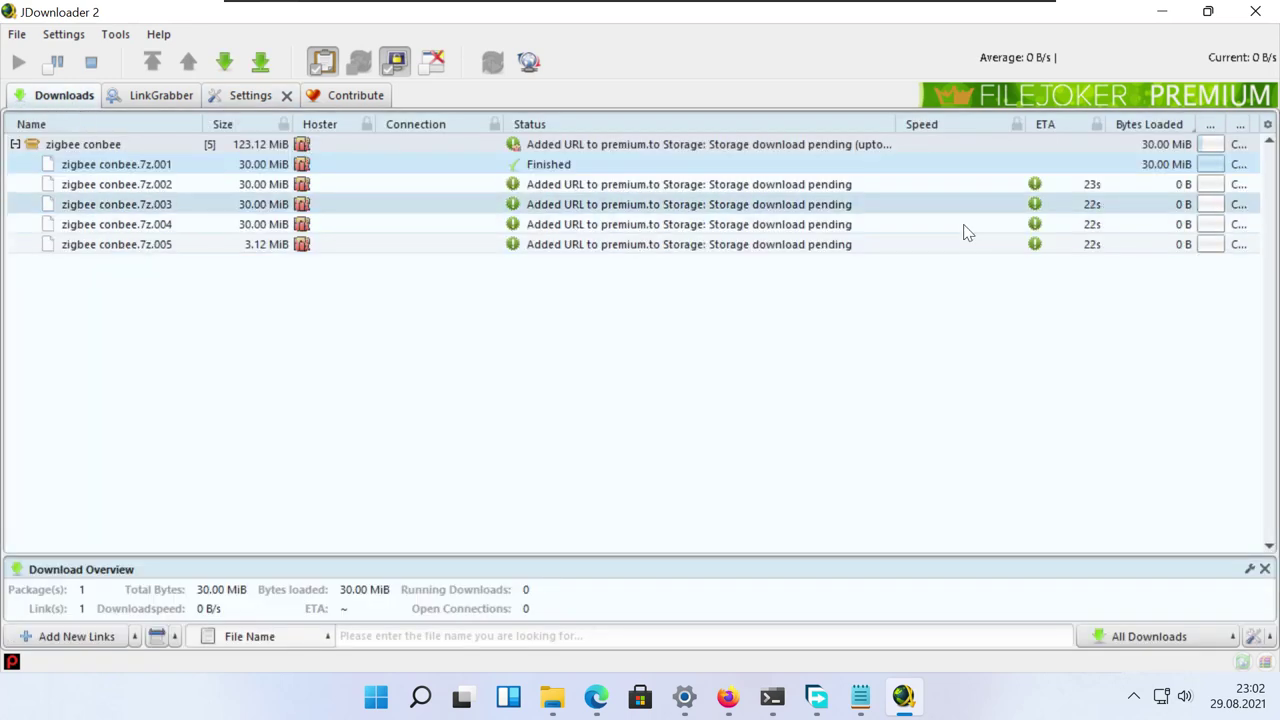
Step: Glance at the browser's Storage list, return to JDownloader 2 and disable the uptobox.com usage rule in the Account Manager
left_click(903, 697)
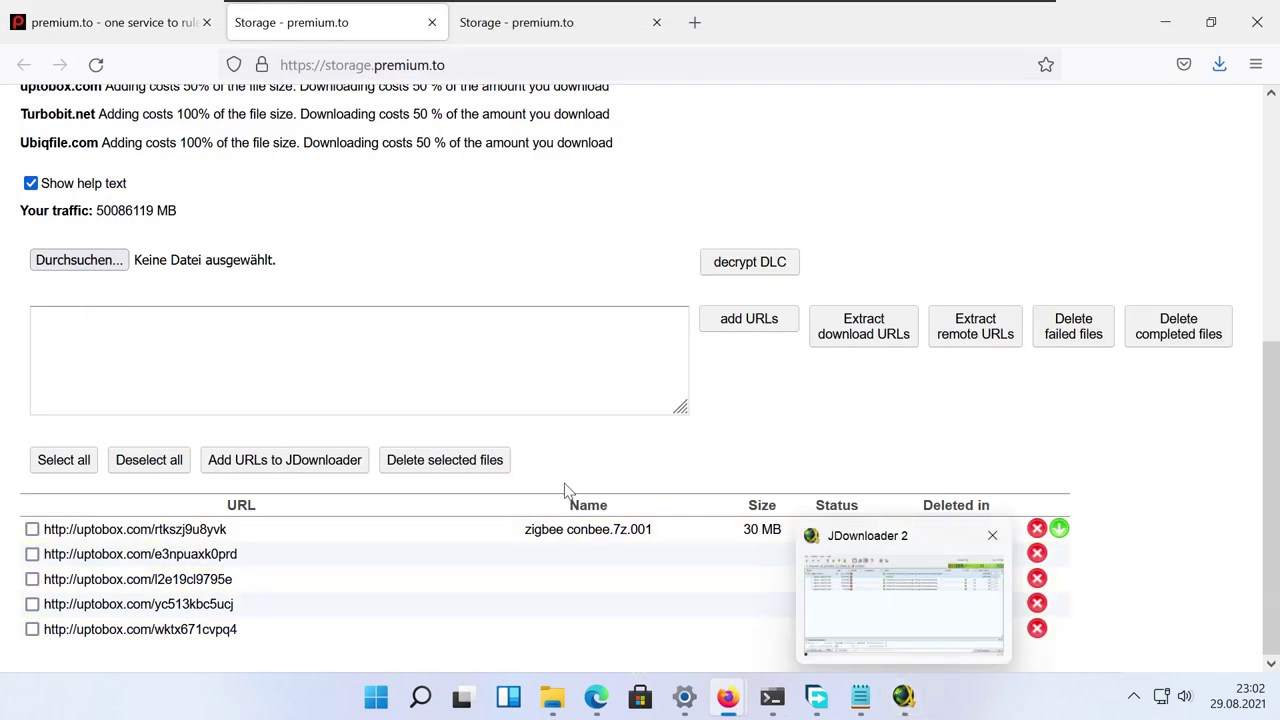
left_click(930, 708)
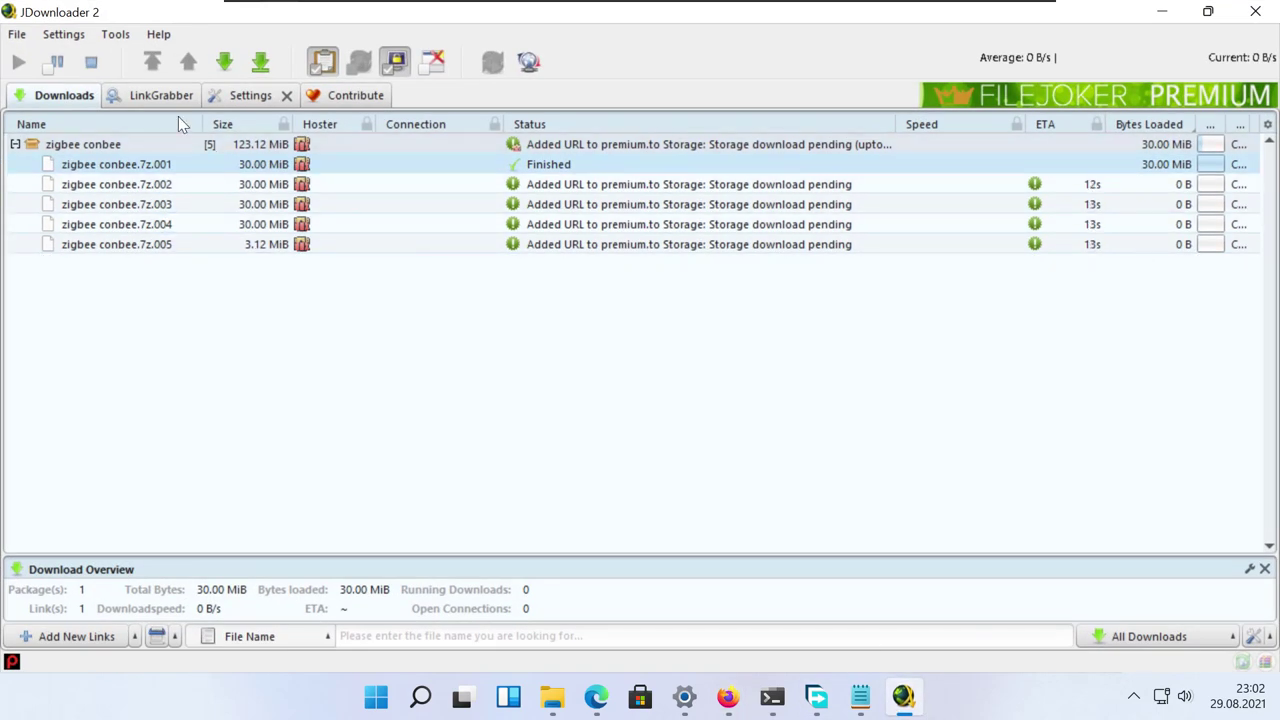
left_click(158, 95)
left_click(248, 95)
left_click(378, 229)
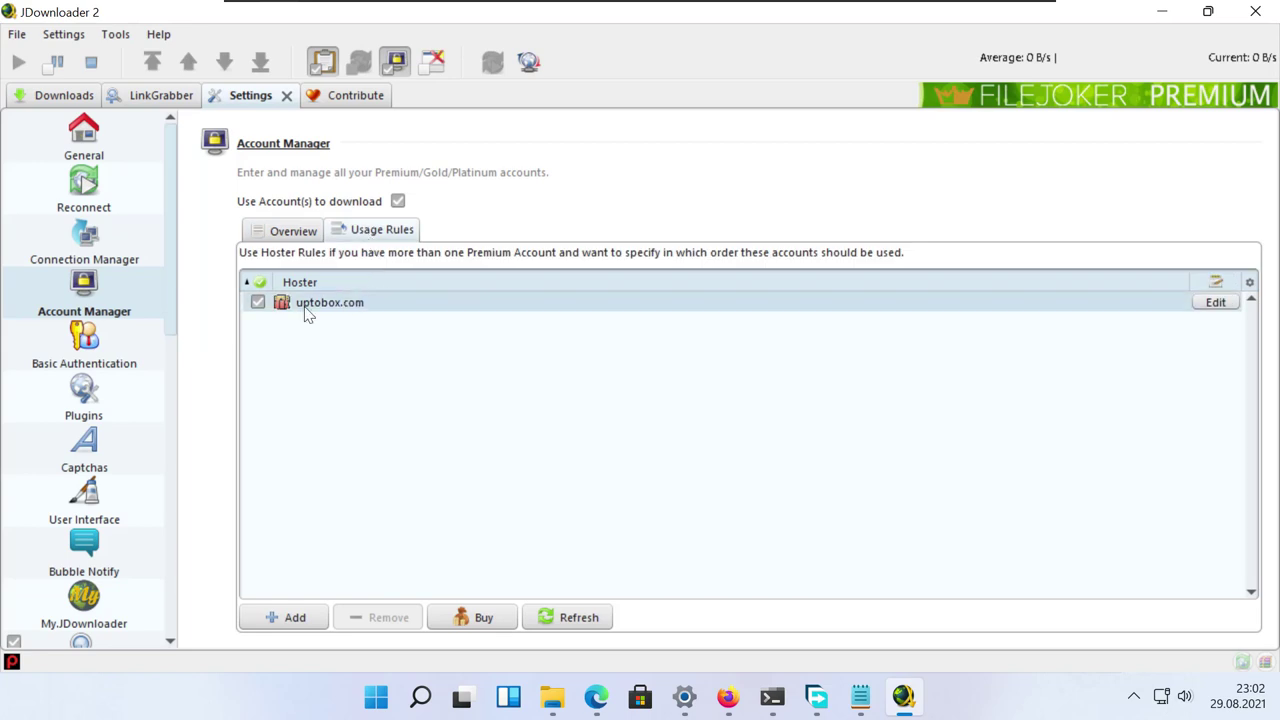
left_click(260, 302)
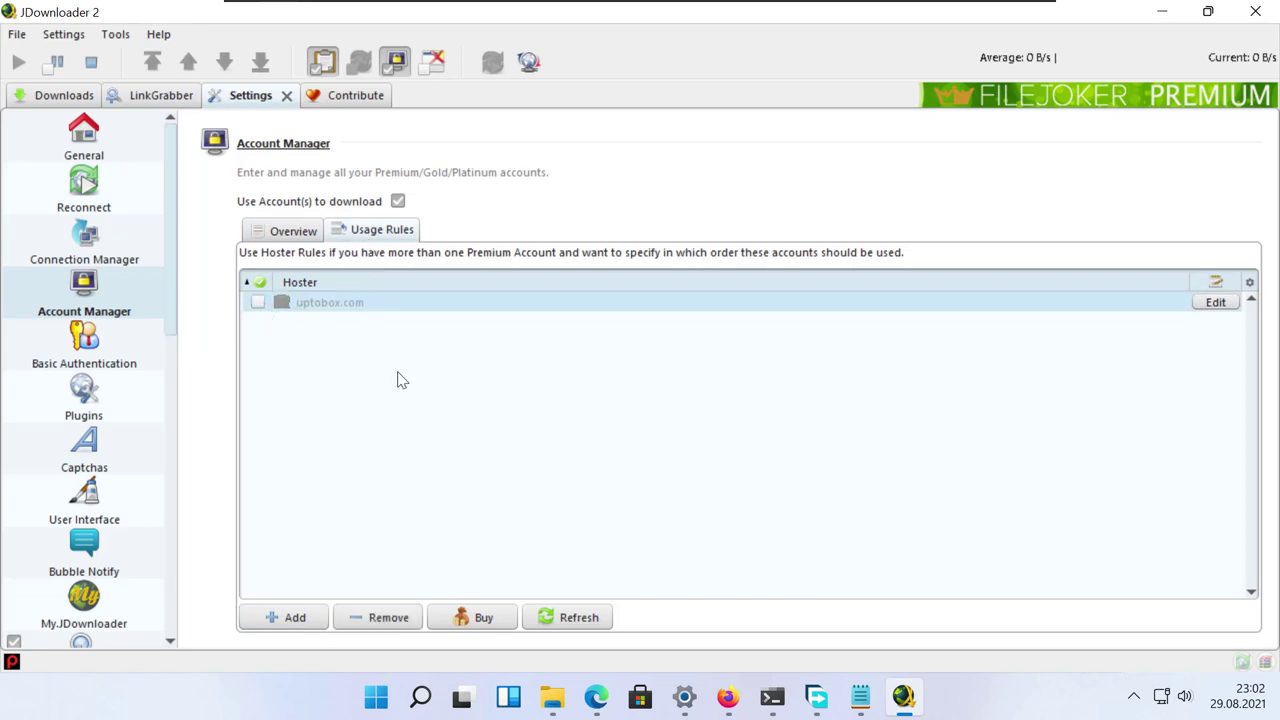
Step: Check the zigbee conbee parts in the downloads list and decline the uptobox.com Premium offer
left_click(64, 97)
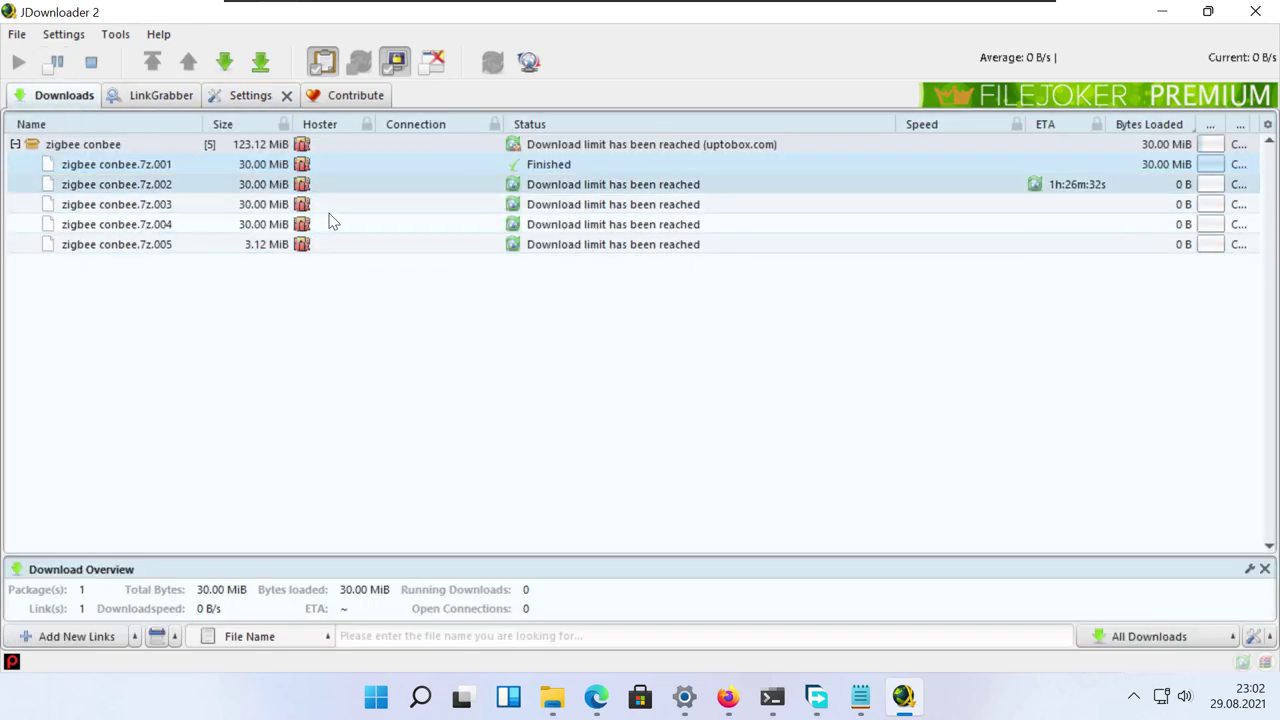
left_click(654, 259)
left_click(654, 248)
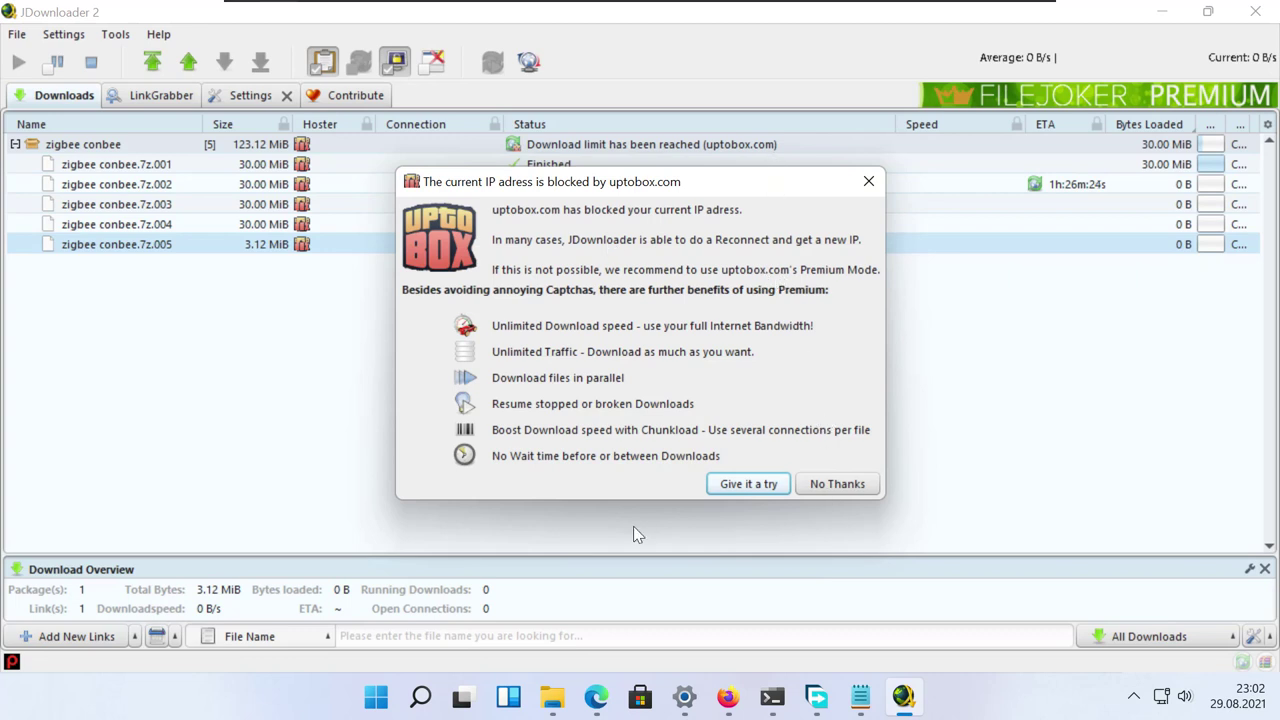
left_click(838, 486)
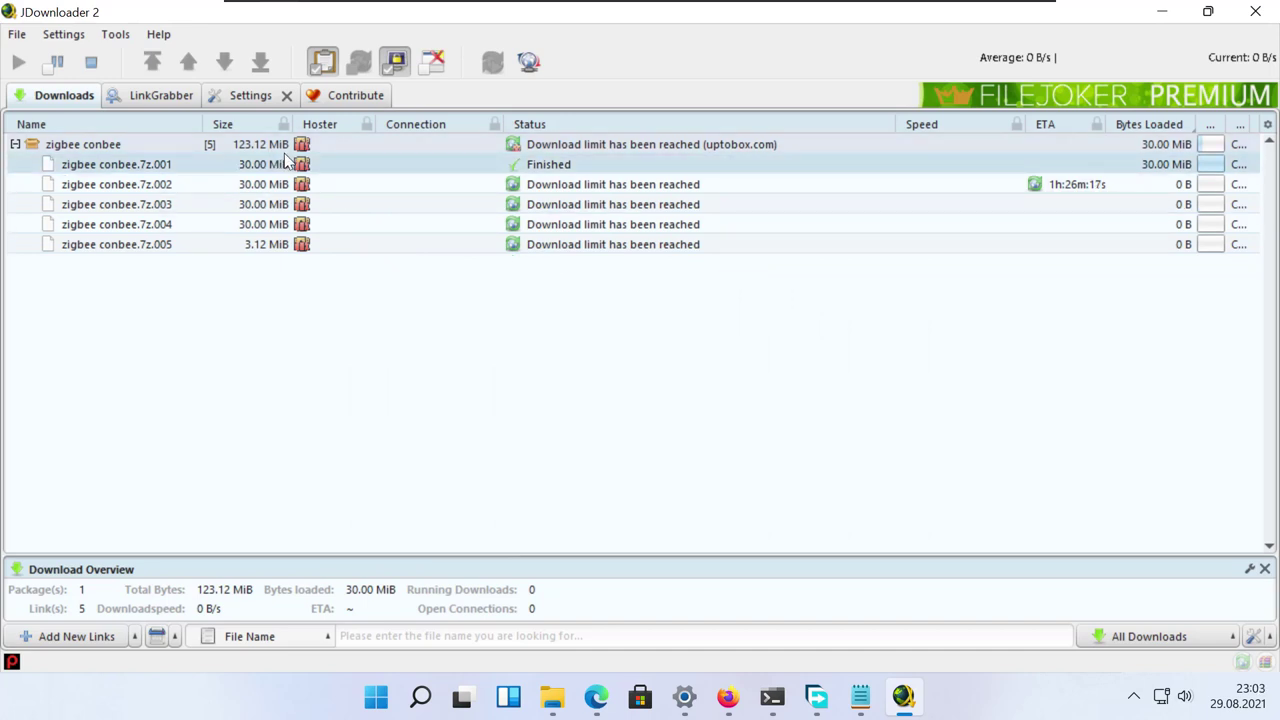
Step: Check the premium.to account overview, then re-enable the uptobox.com usage rule and remove it
left_click(252, 96)
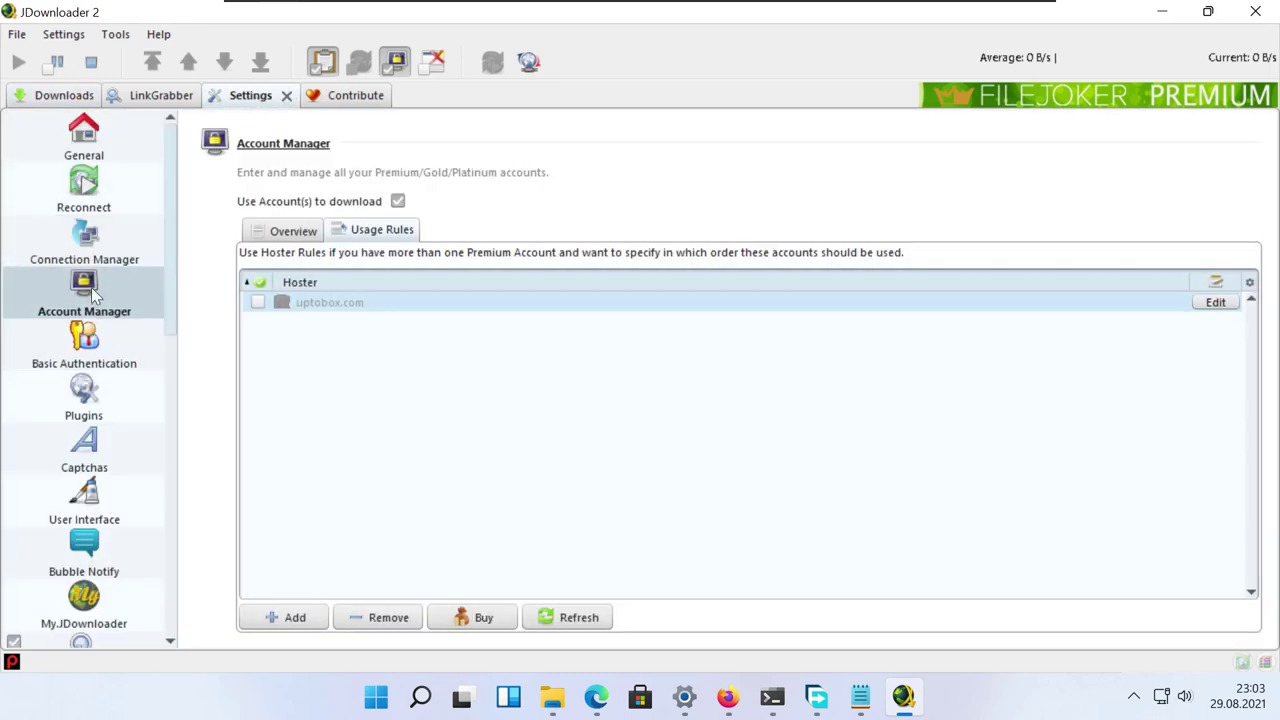
left_click(300, 232)
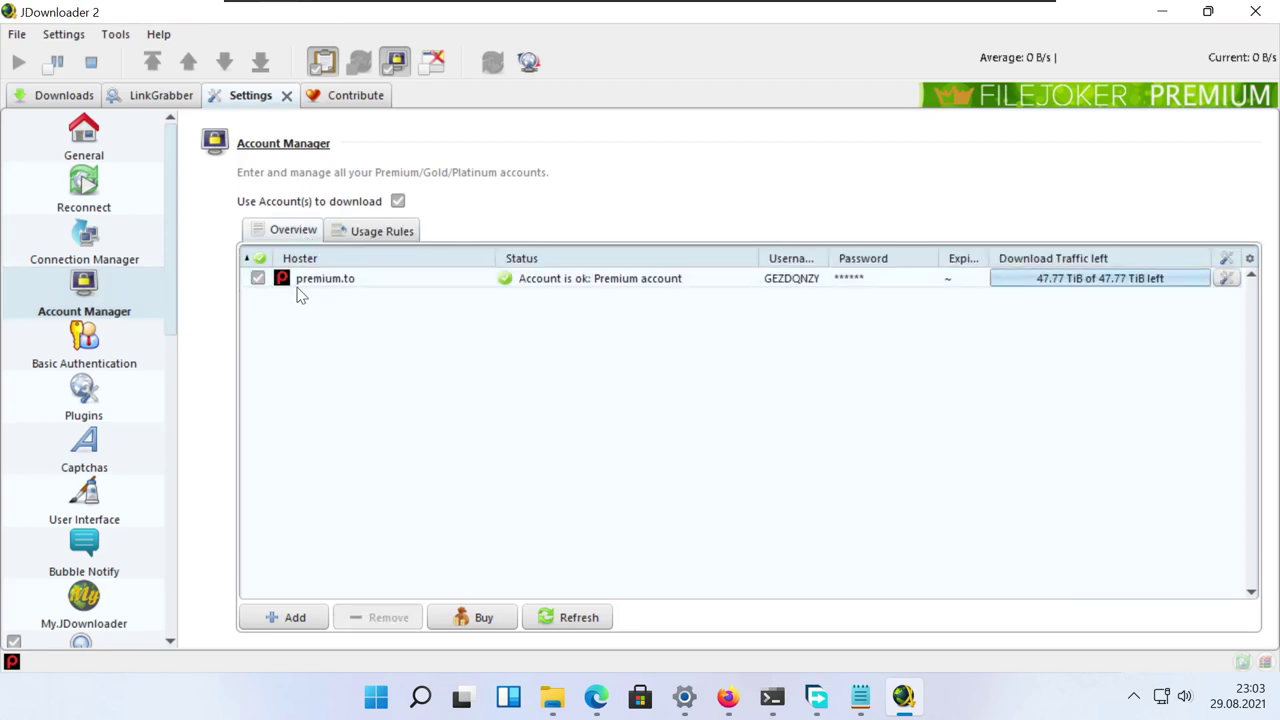
left_click(390, 230)
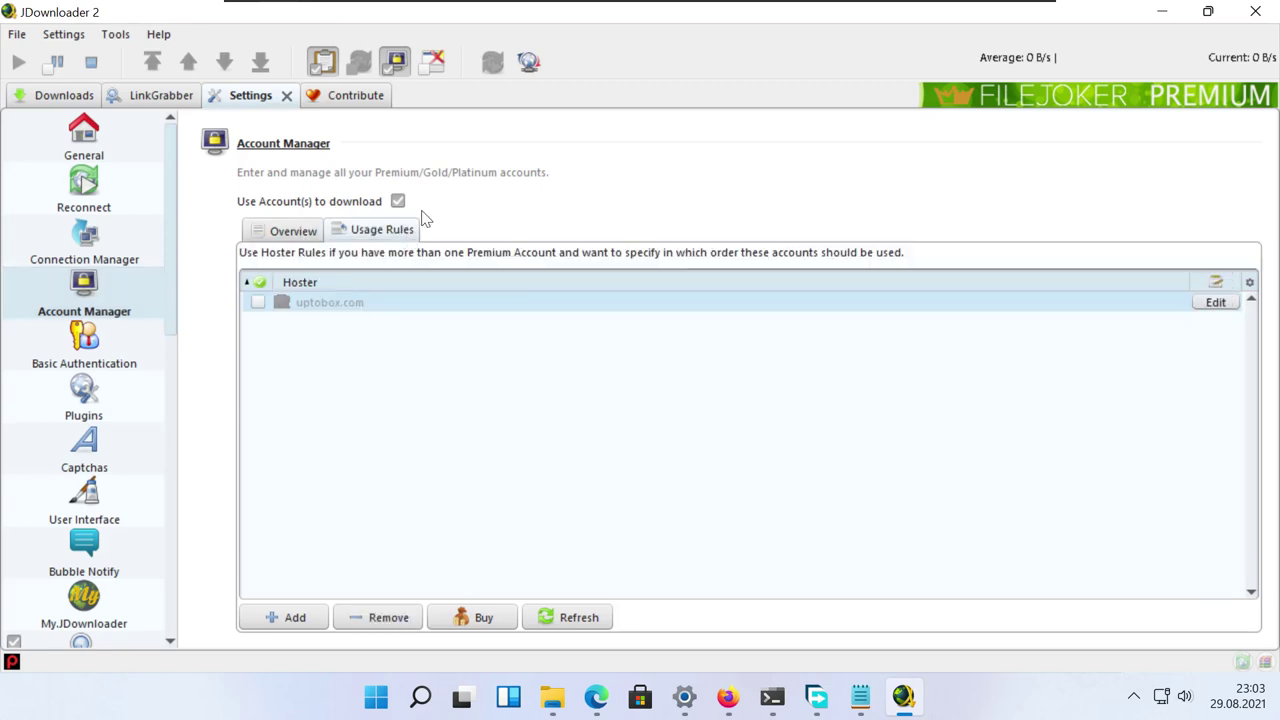
left_click(257, 302)
left_click(379, 617)
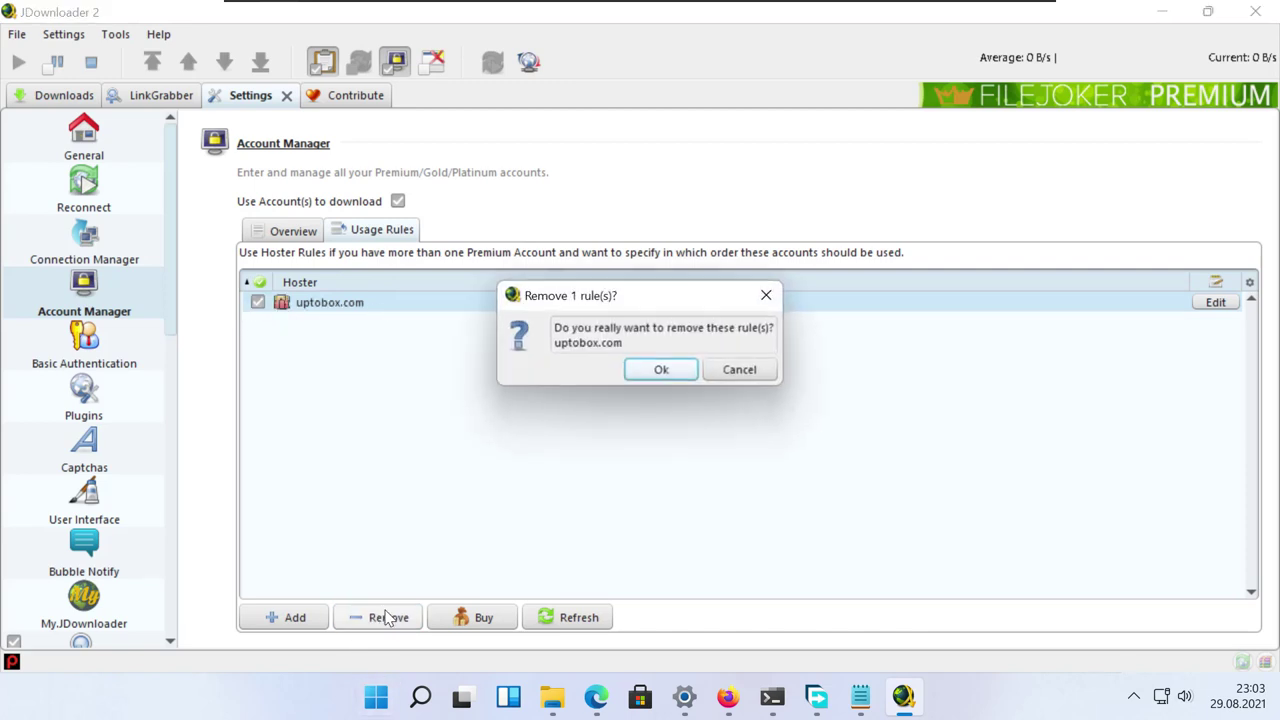
left_click(661, 370)
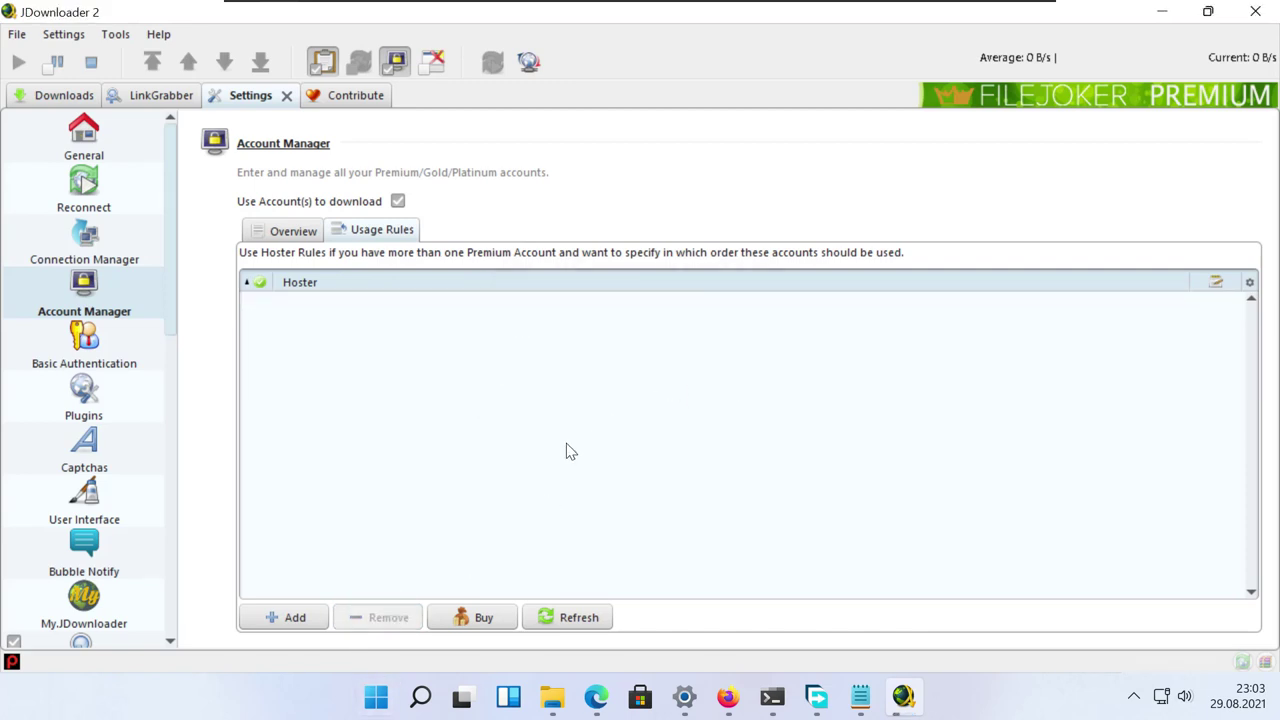
Step: Create a usage rule for uptobox.com with Free Download (No Account) disabled and save it
left_click(272, 620)
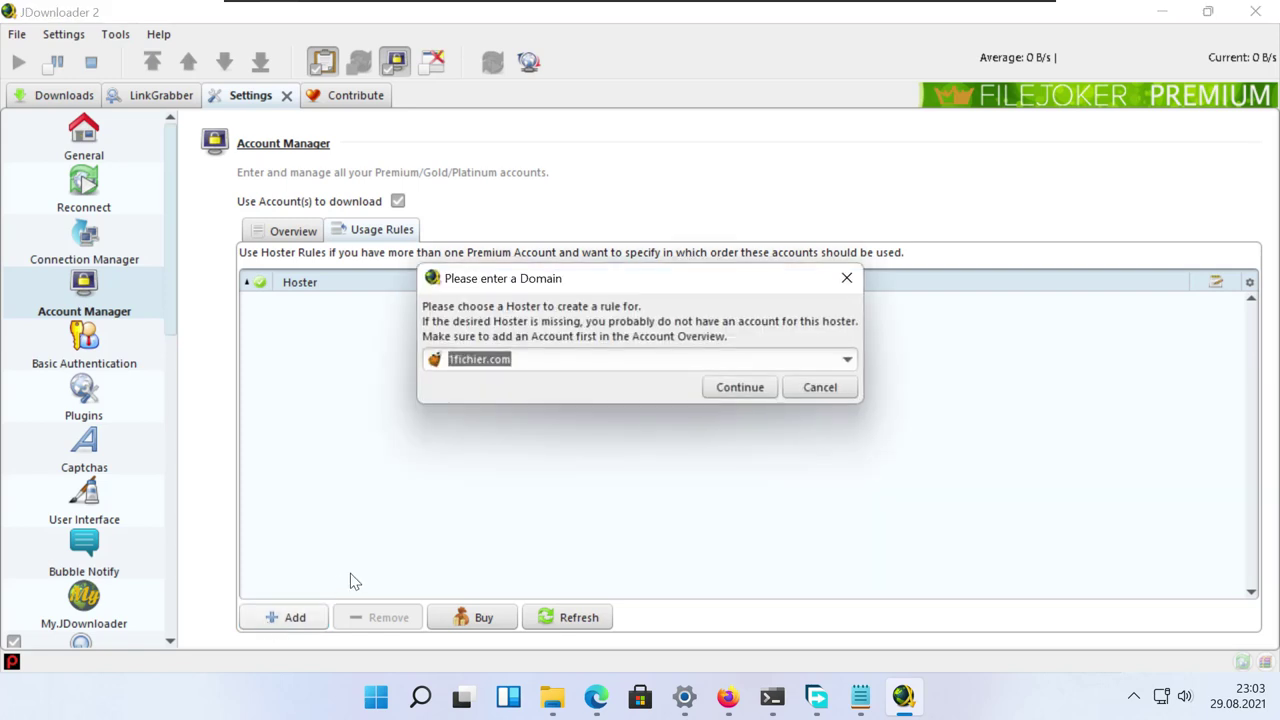
type("uptobox")
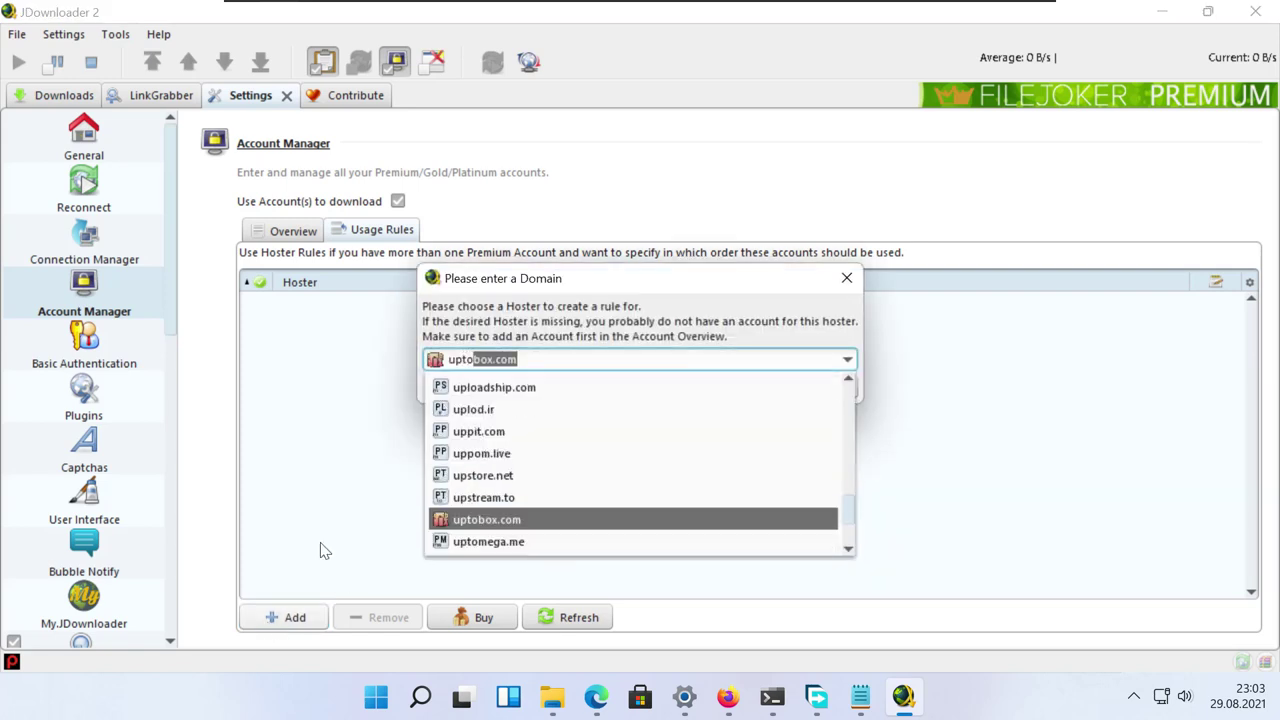
left_click(578, 521)
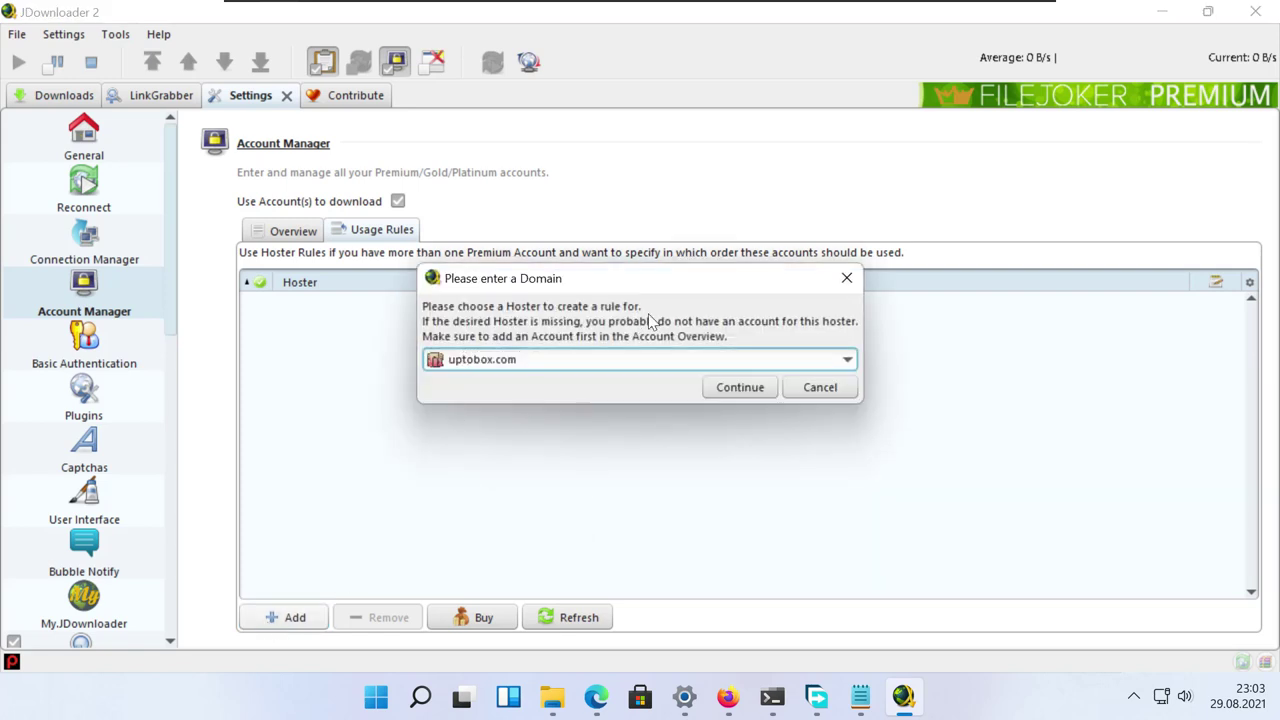
left_click(740, 387)
left_click(78, 285)
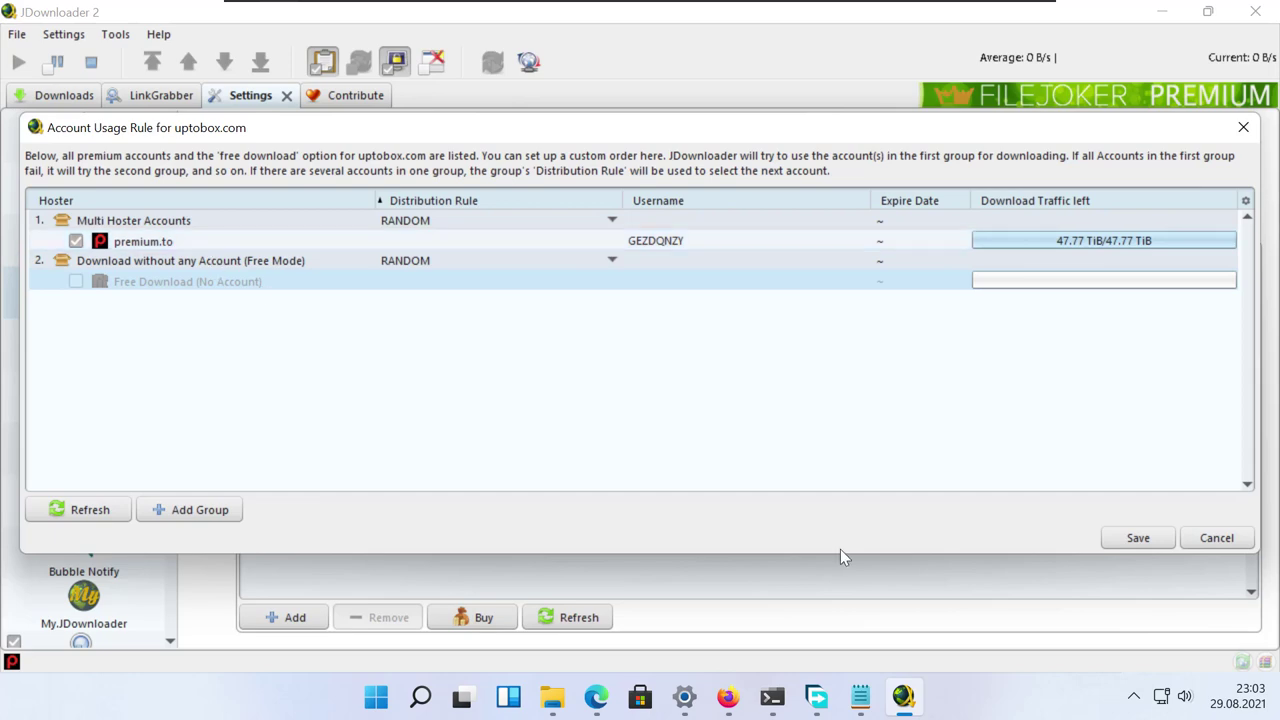
left_click(1134, 538)
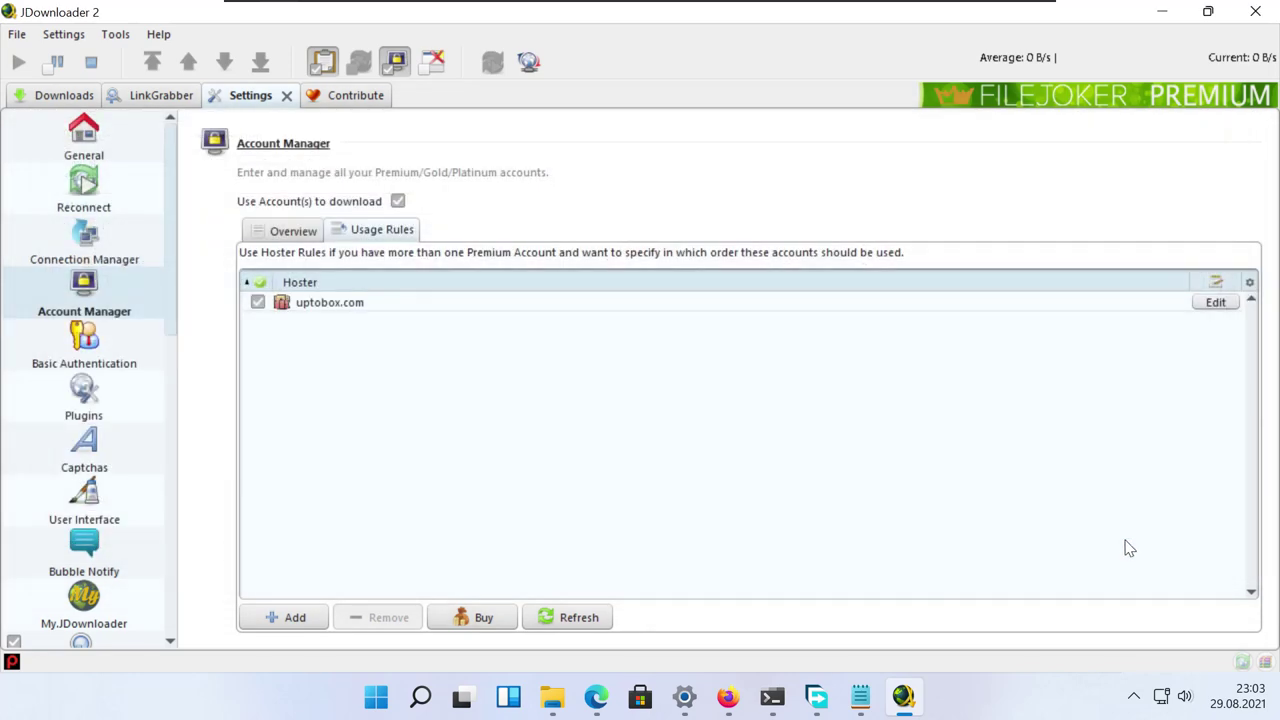
Step: Examine the status of each zigbee conbee part in the downloads list
left_click(54, 101)
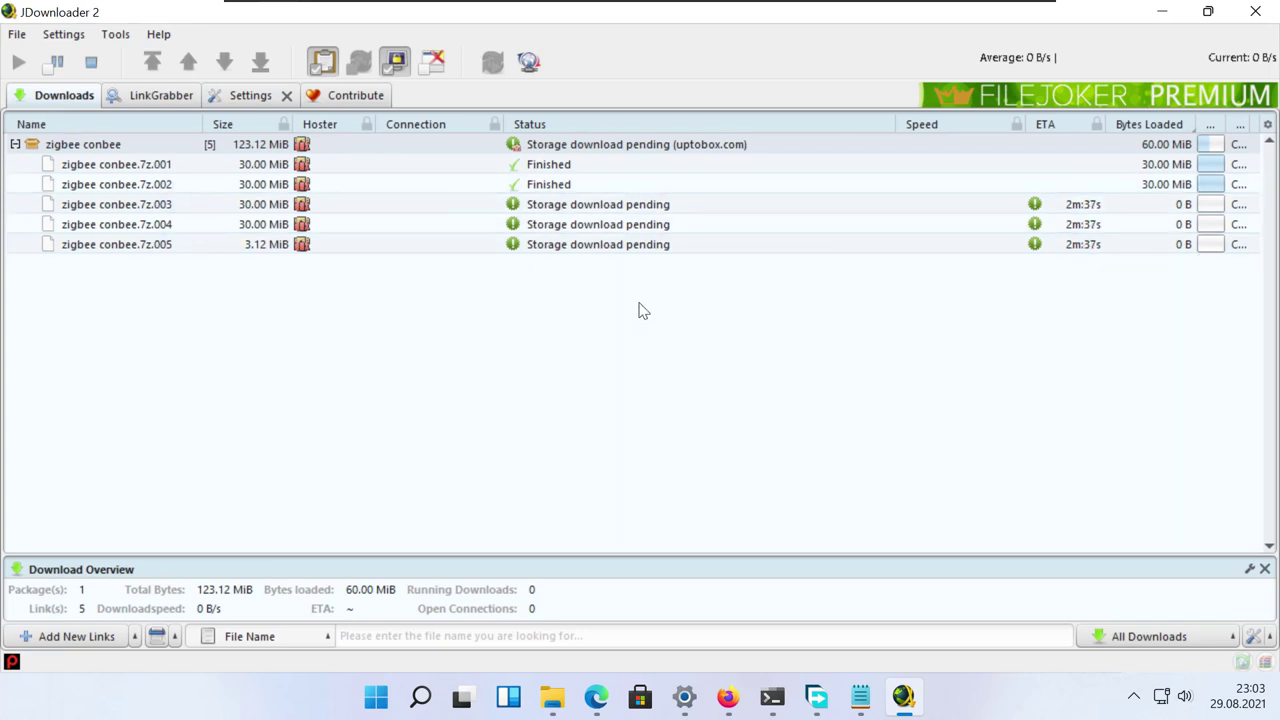
left_click(666, 201)
left_click(680, 187)
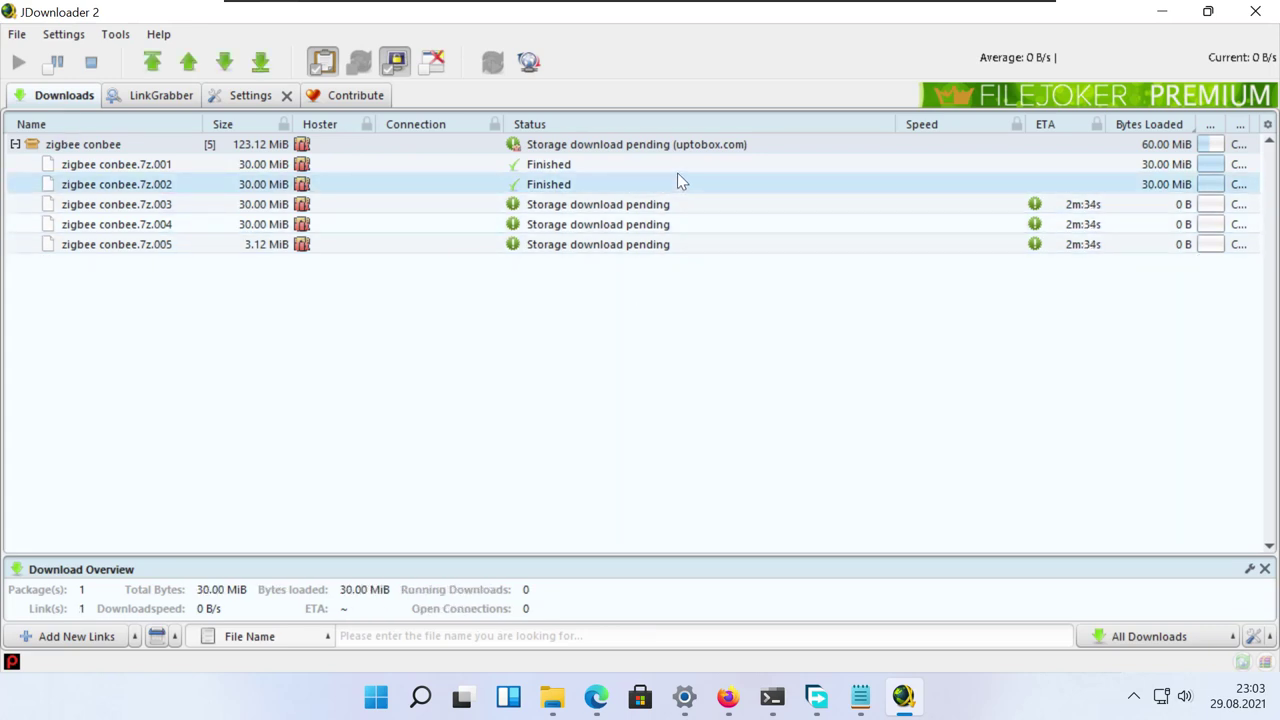
left_click(652, 207)
left_click(624, 184)
left_click(686, 203)
left_click(683, 224)
left_click(677, 245)
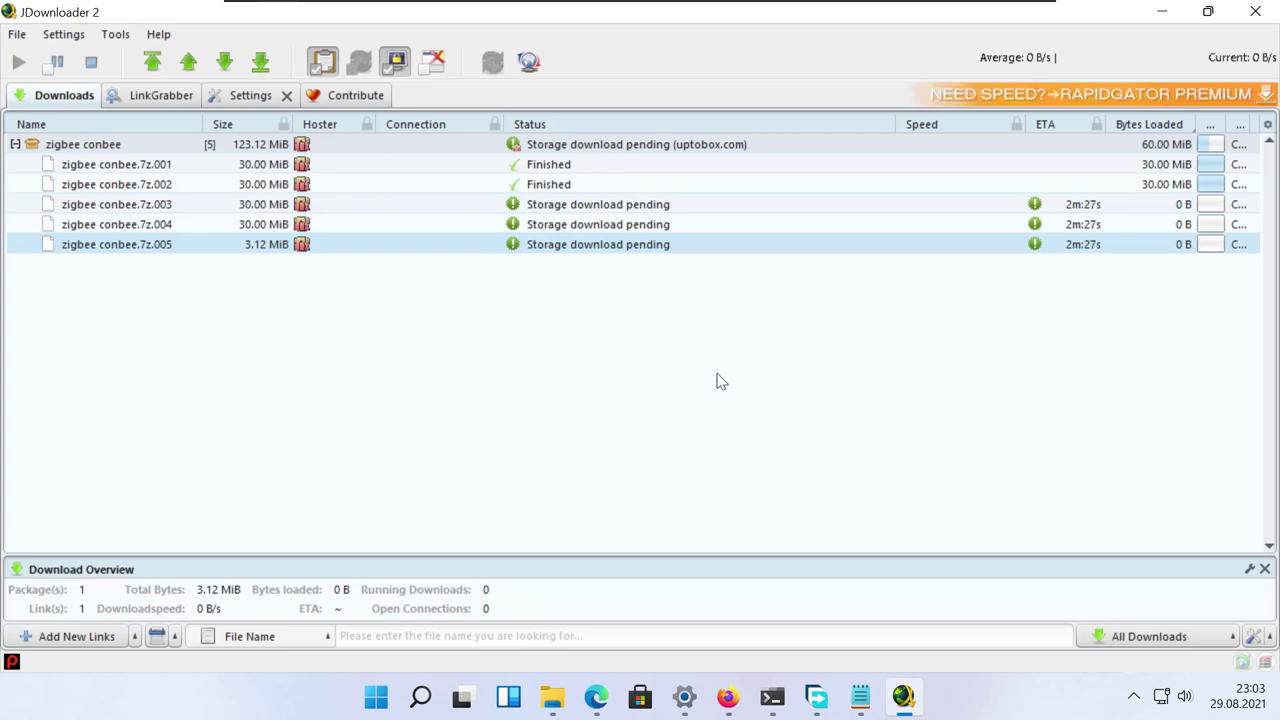
Step: Switch to the browser's premium.to Storage page and examine the status of the uptobox URLs
mouse_move(728, 700)
left_click(975, 605)
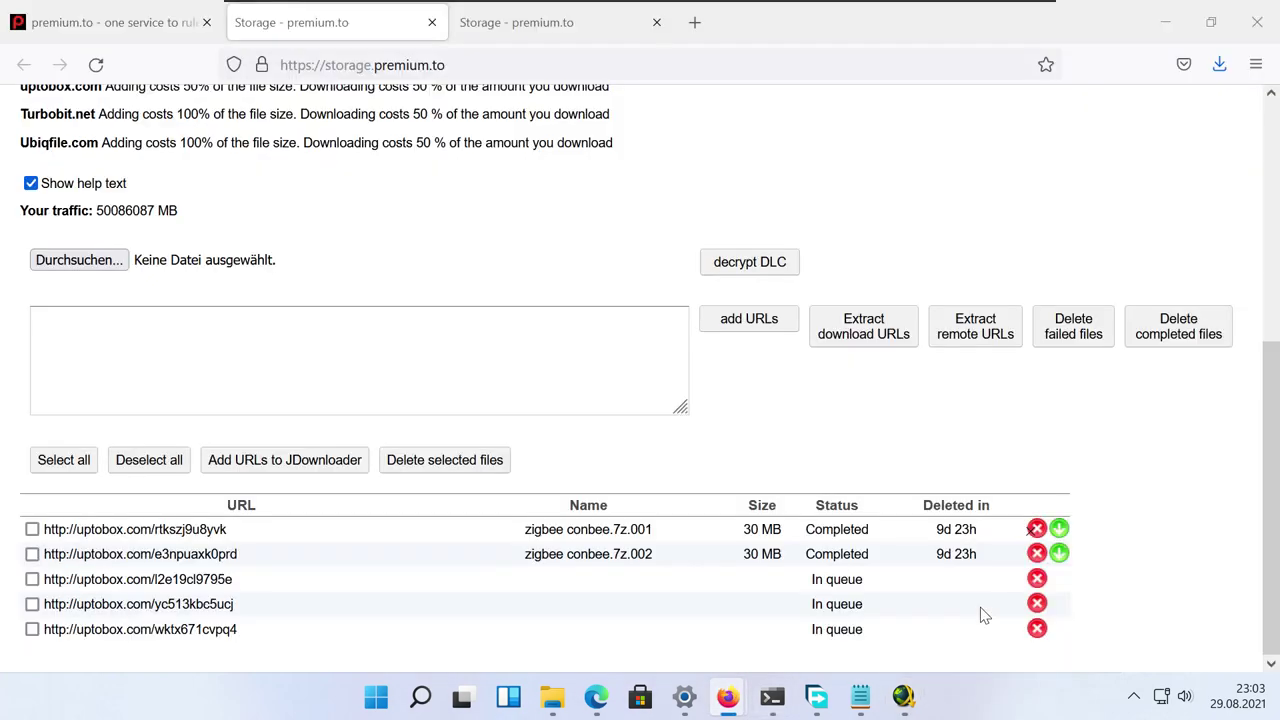
left_click_drag(275, 556, 140, 562)
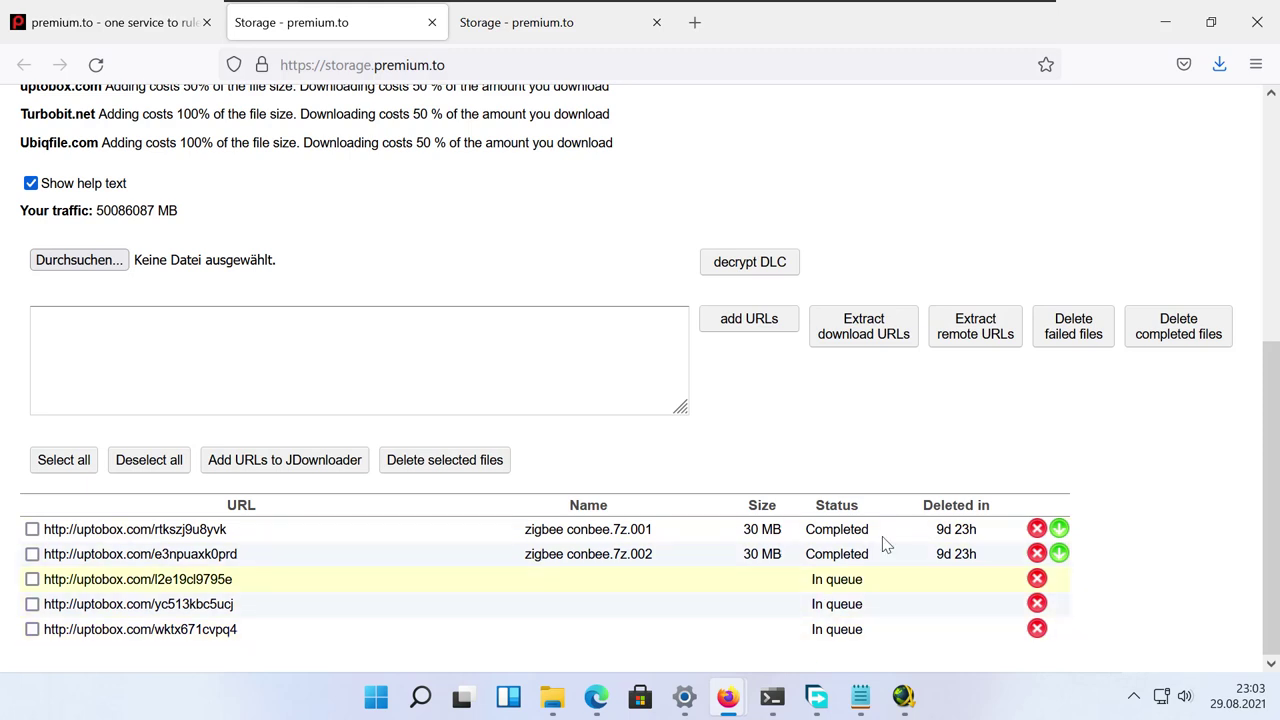
Step: Start a new usage rule in JDownloader 2's Account Manager and look up the supported filehosts on the browser's Storage page
key("alt+Tab")
left_click(250, 95)
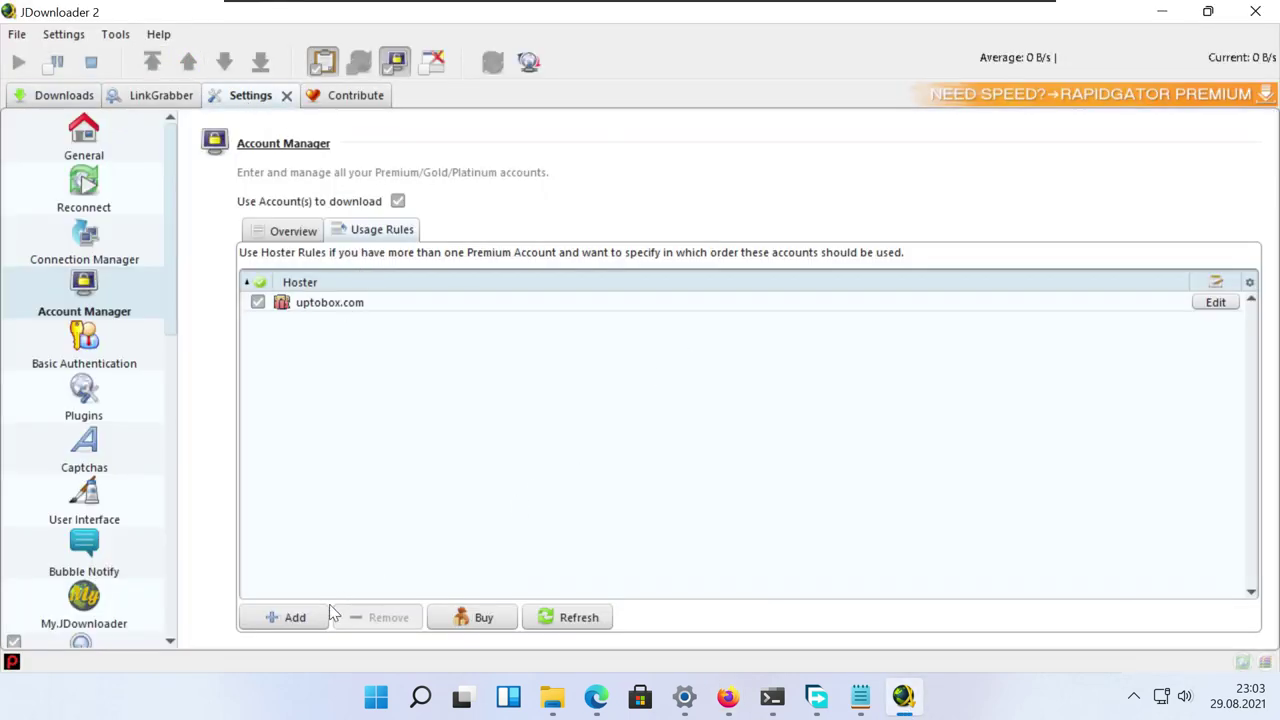
left_click(290, 618)
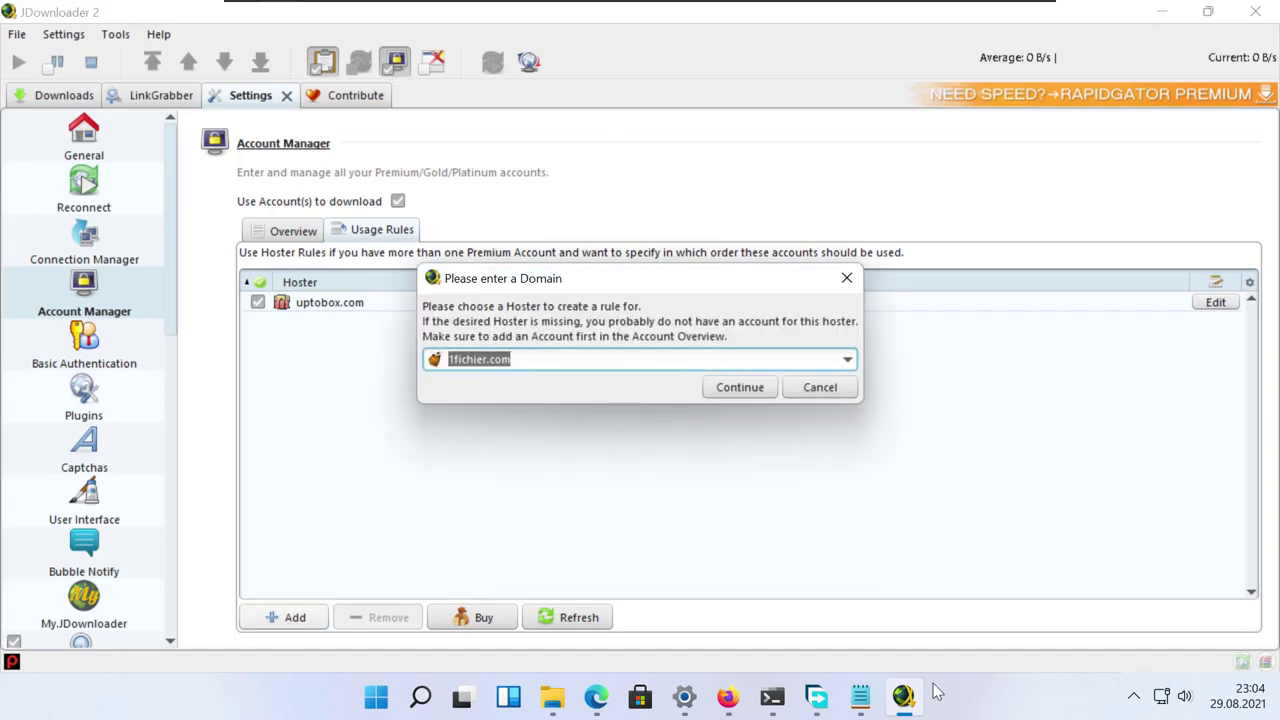
left_click(724, 706)
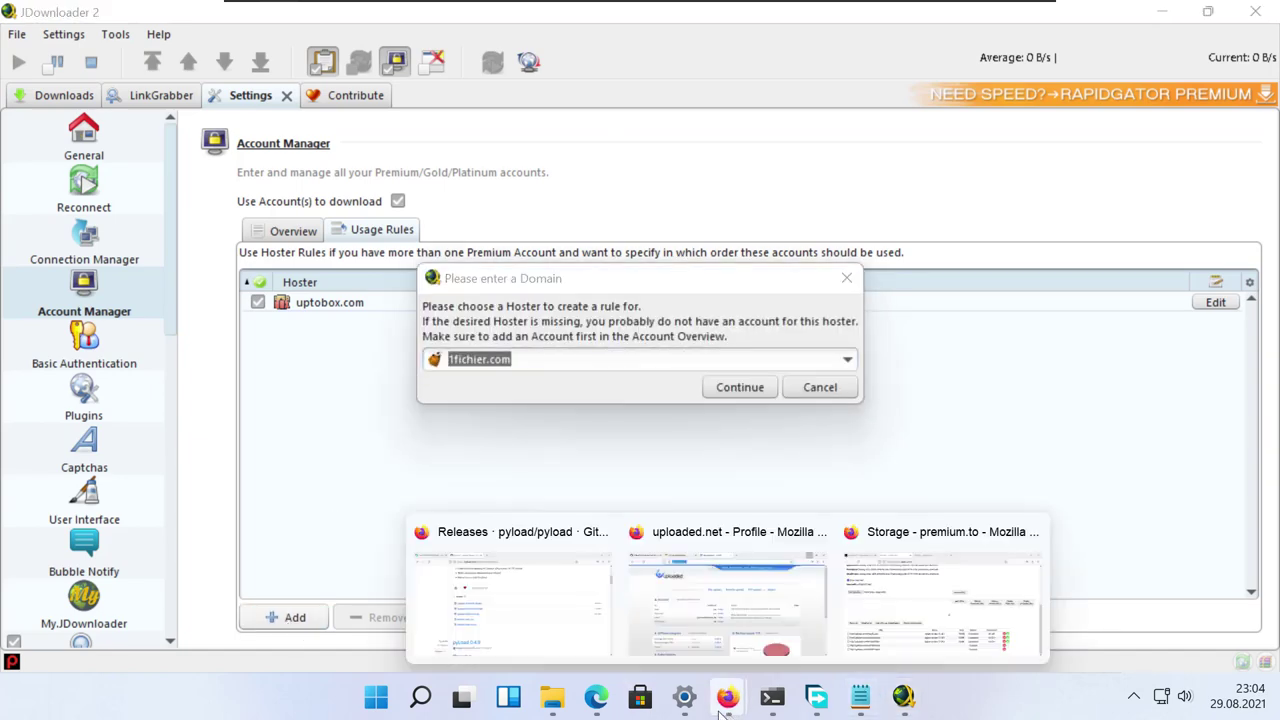
left_click(858, 630)
scroll(620, 388, "up", 3)
scroll(620, 388, "up", 2)
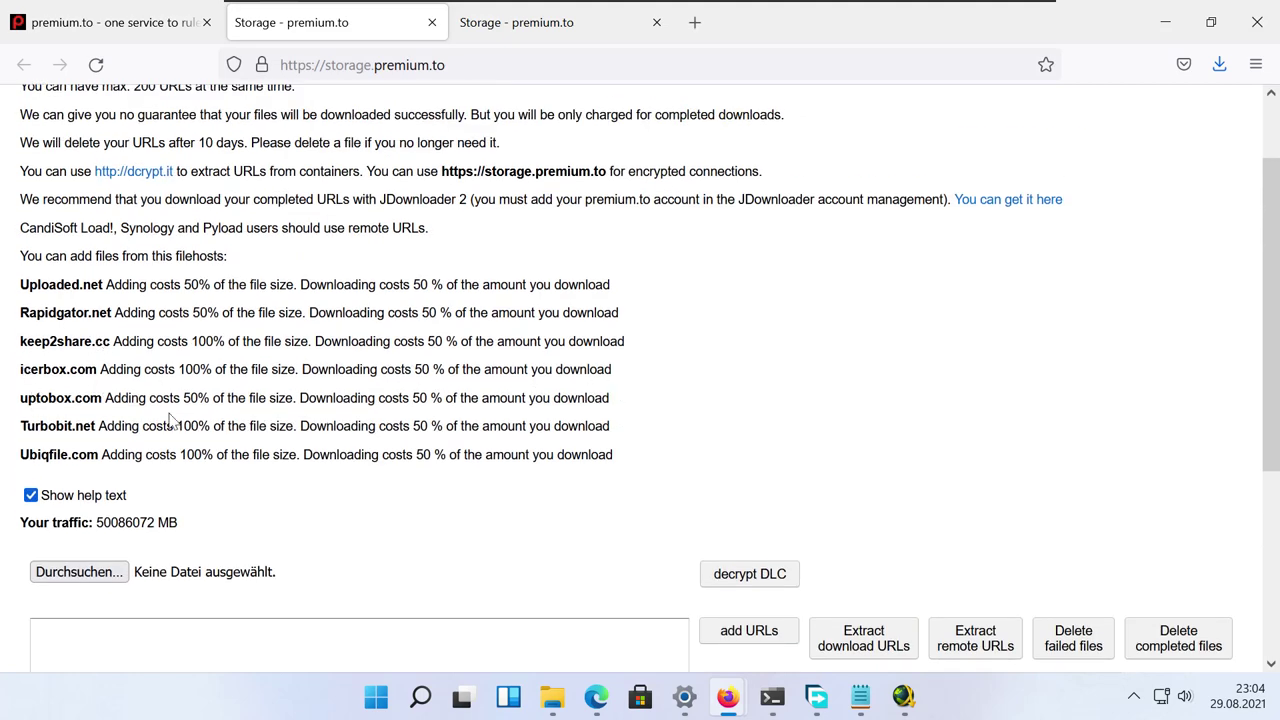
Step: Switch back to JDownloader 2, create the usage rule for icerbox.com with Free Download (No Account) disabled and save it
left_click(906, 700)
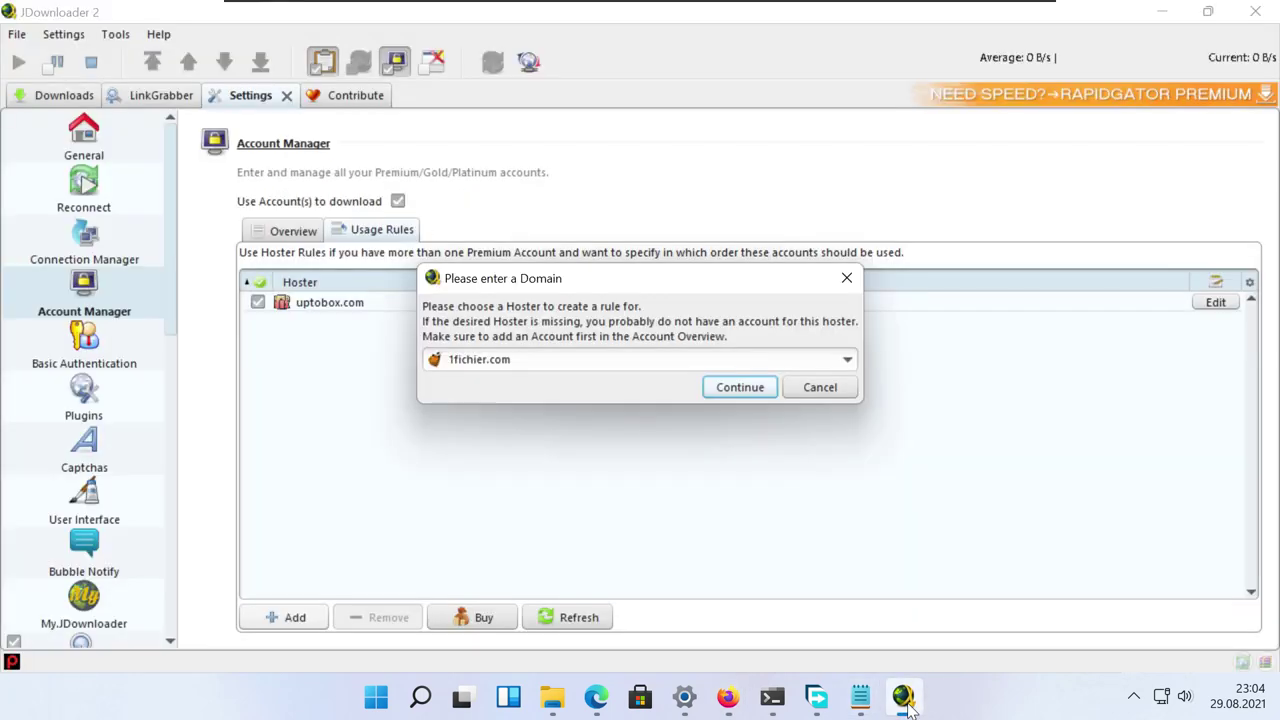
left_click(520, 362)
type("icerbox.biz")
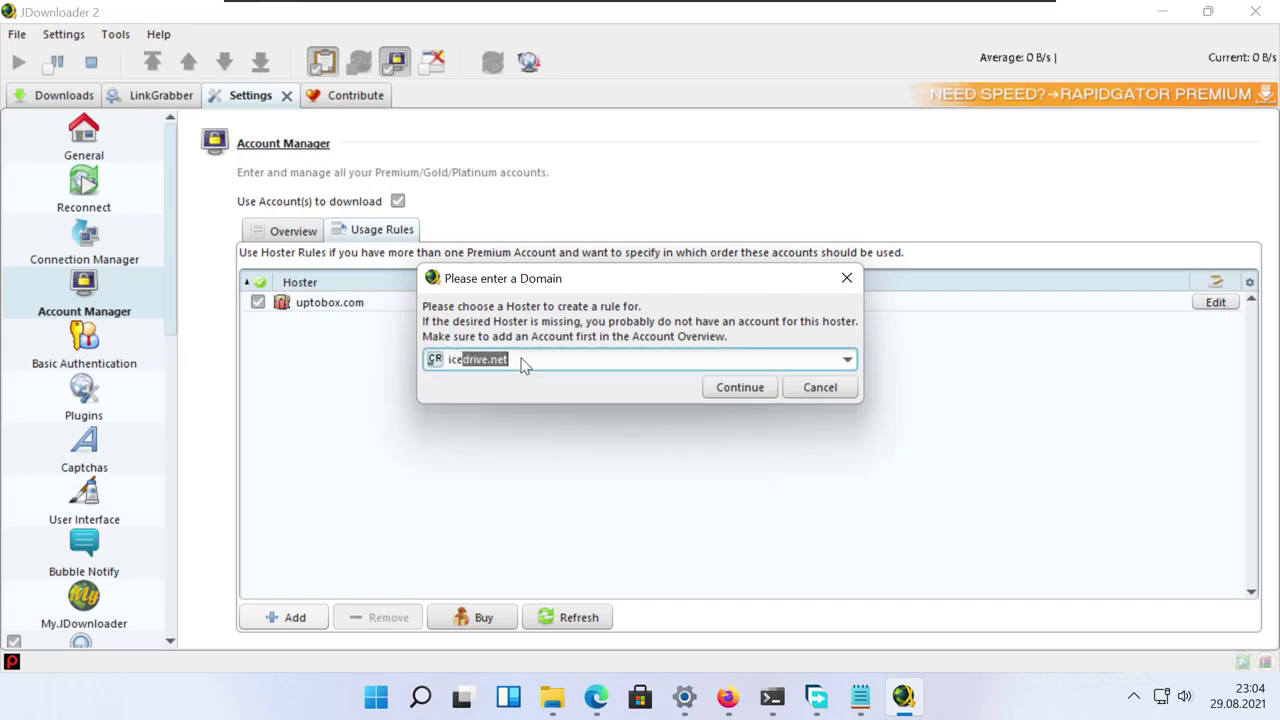
left_click(518, 432)
left_click(739, 389)
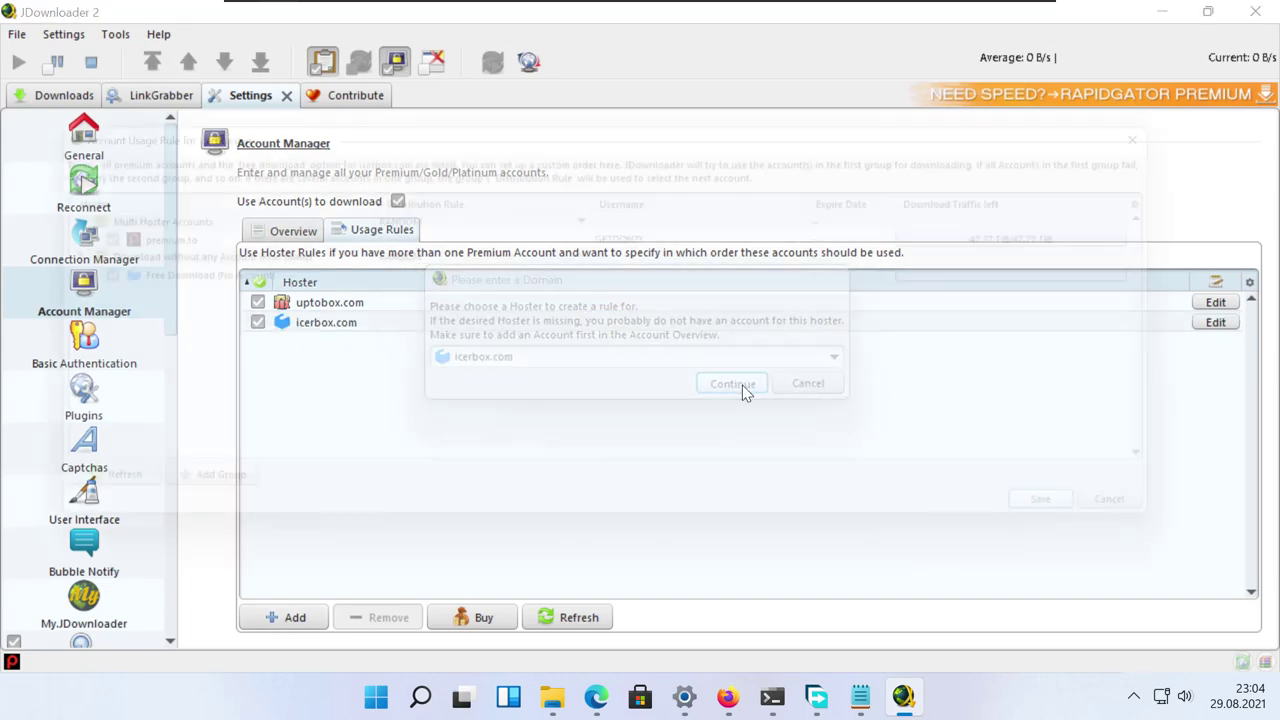
left_click(78, 283)
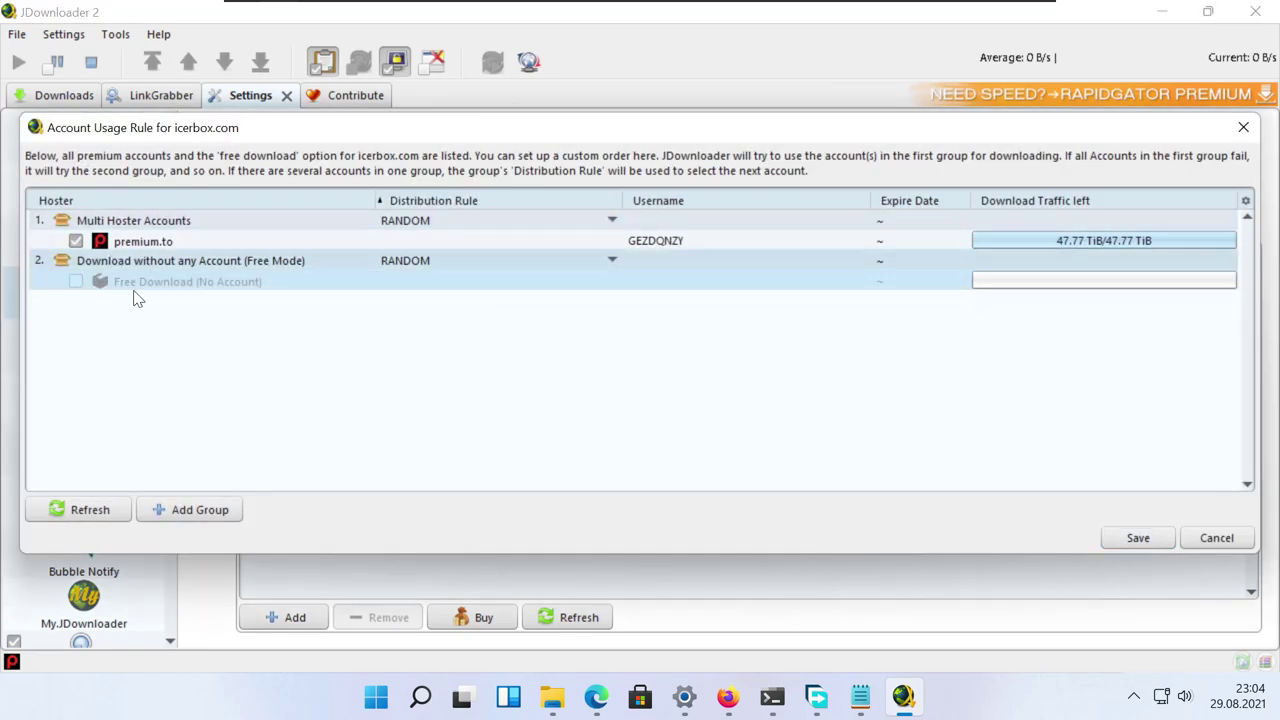
left_click(1137, 537)
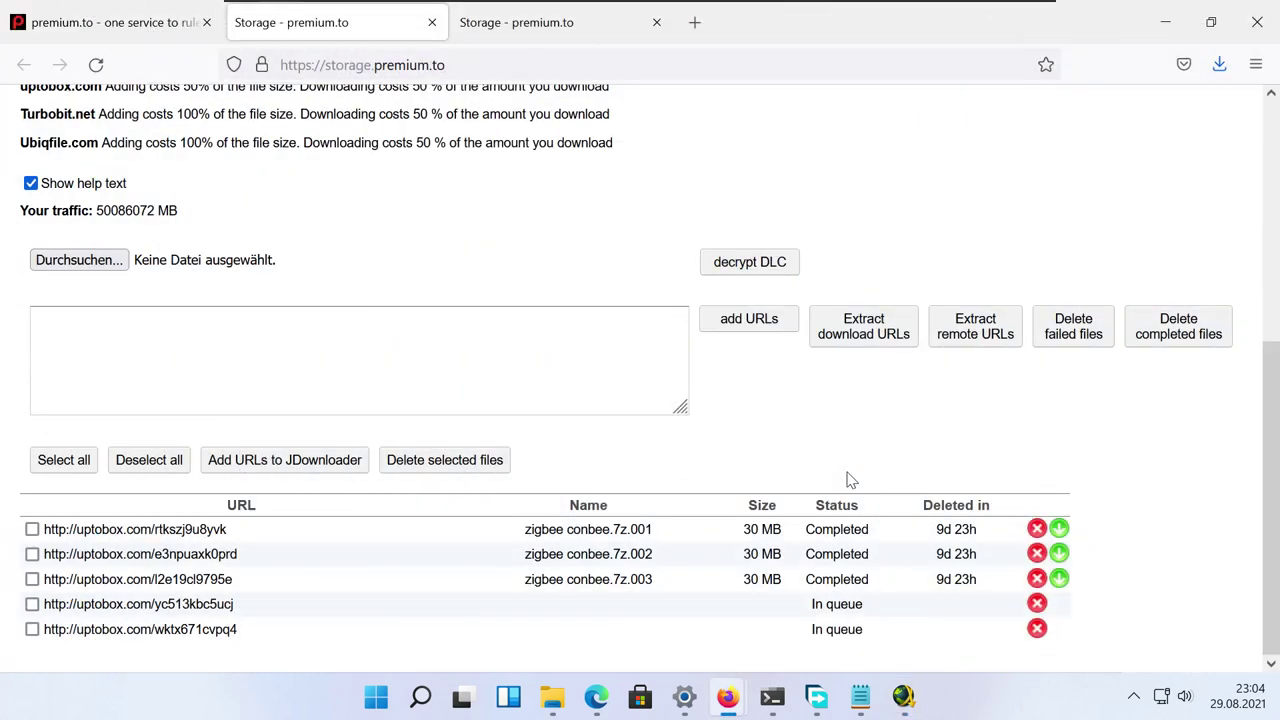
Step: Return to JDownloader 2's downloads list, force the download of zigbee conbee.7z.003 and acknowledge the forced-start notice
left_click(905, 697)
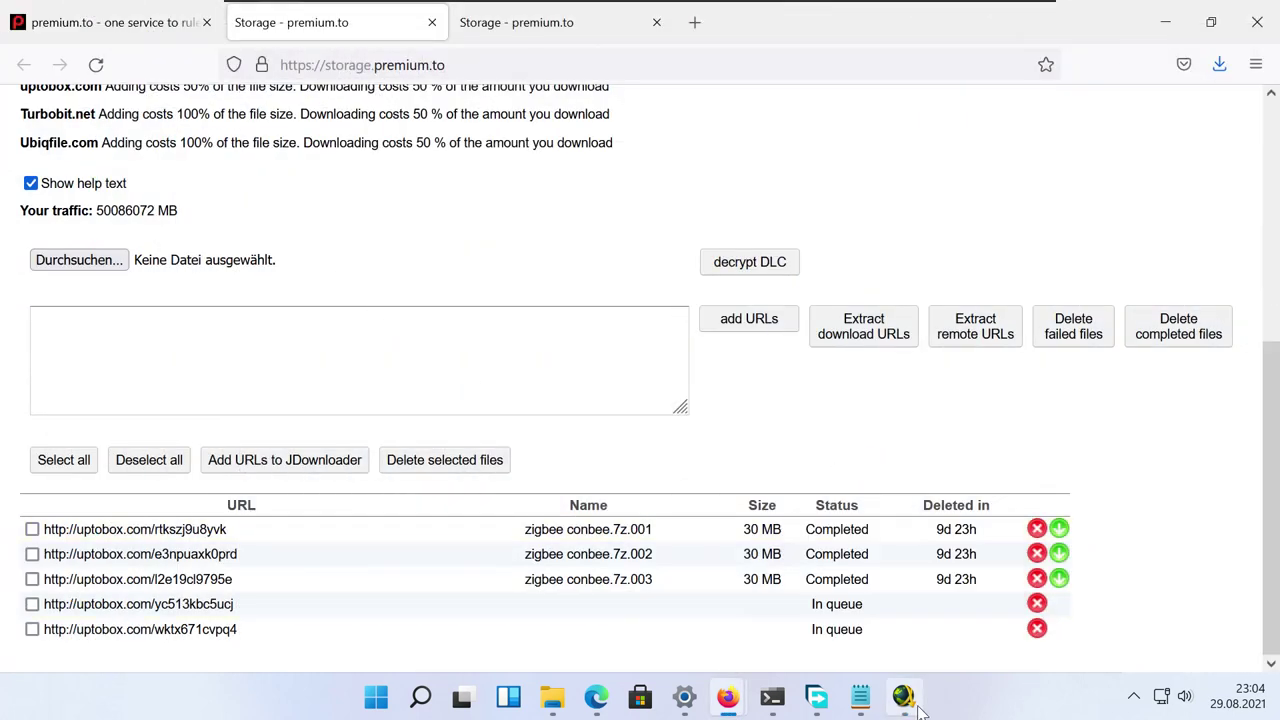
right_click(214, 211)
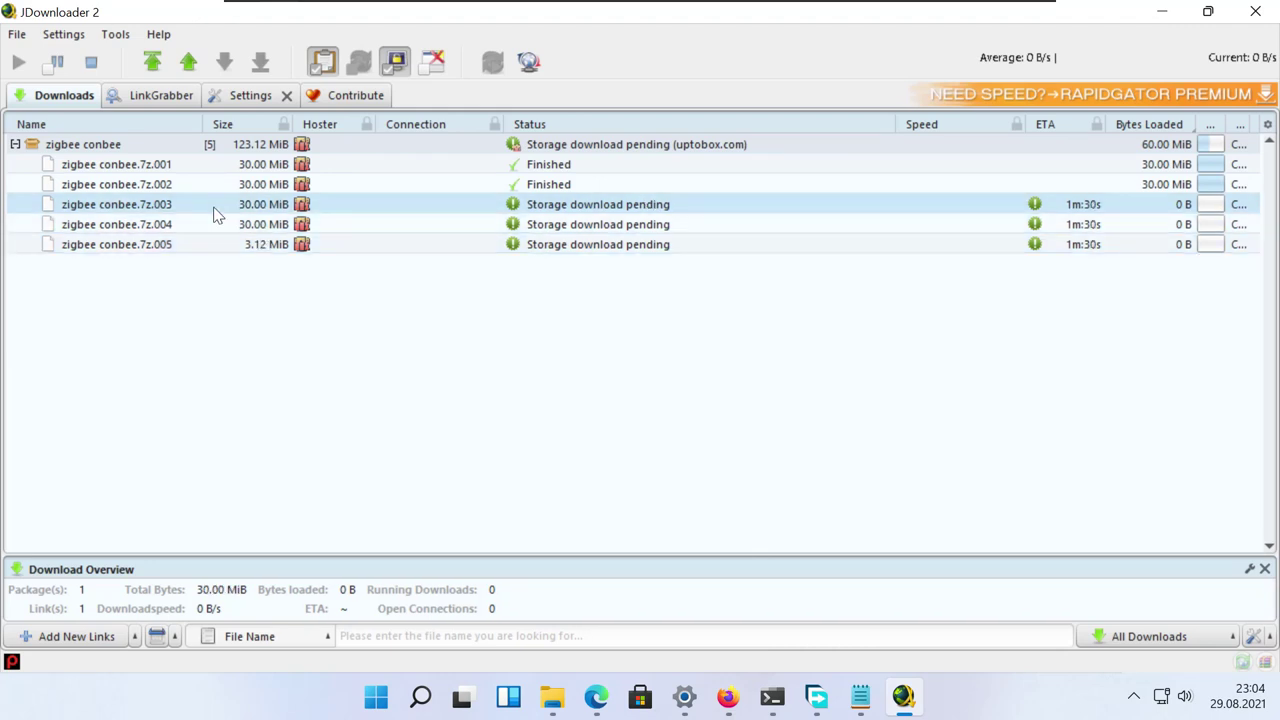
left_click(335, 378)
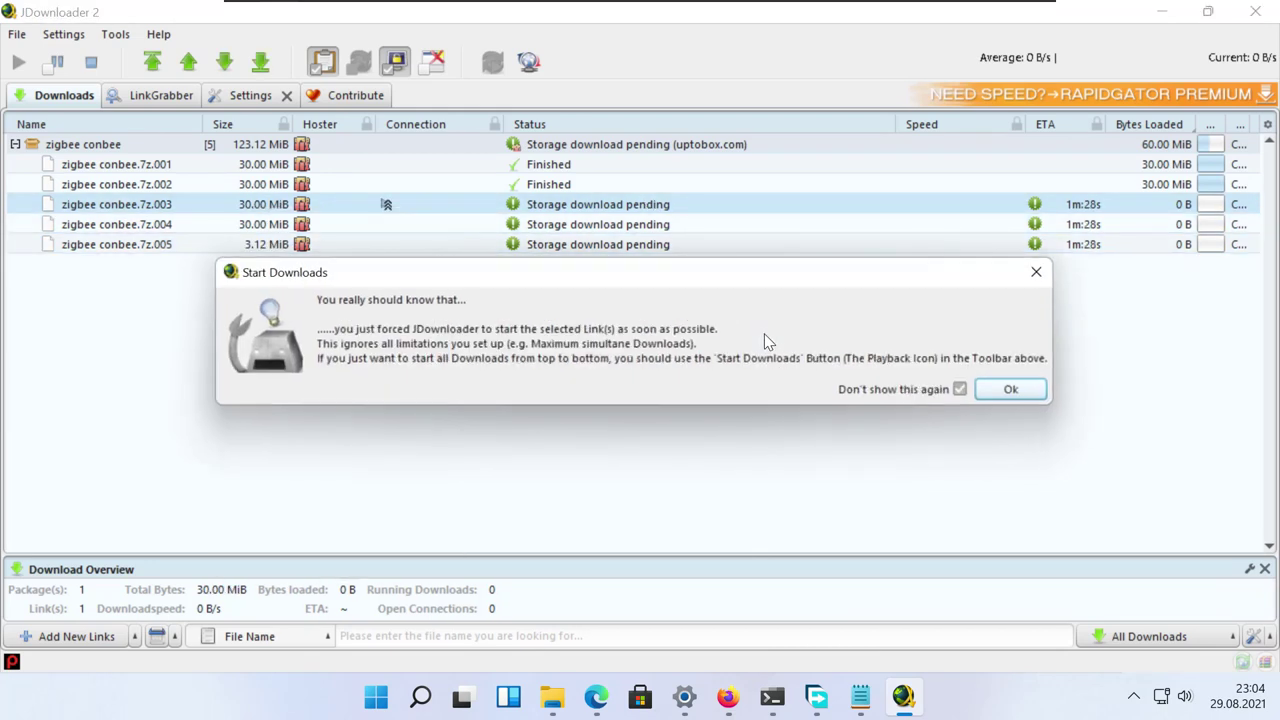
left_click(1023, 393)
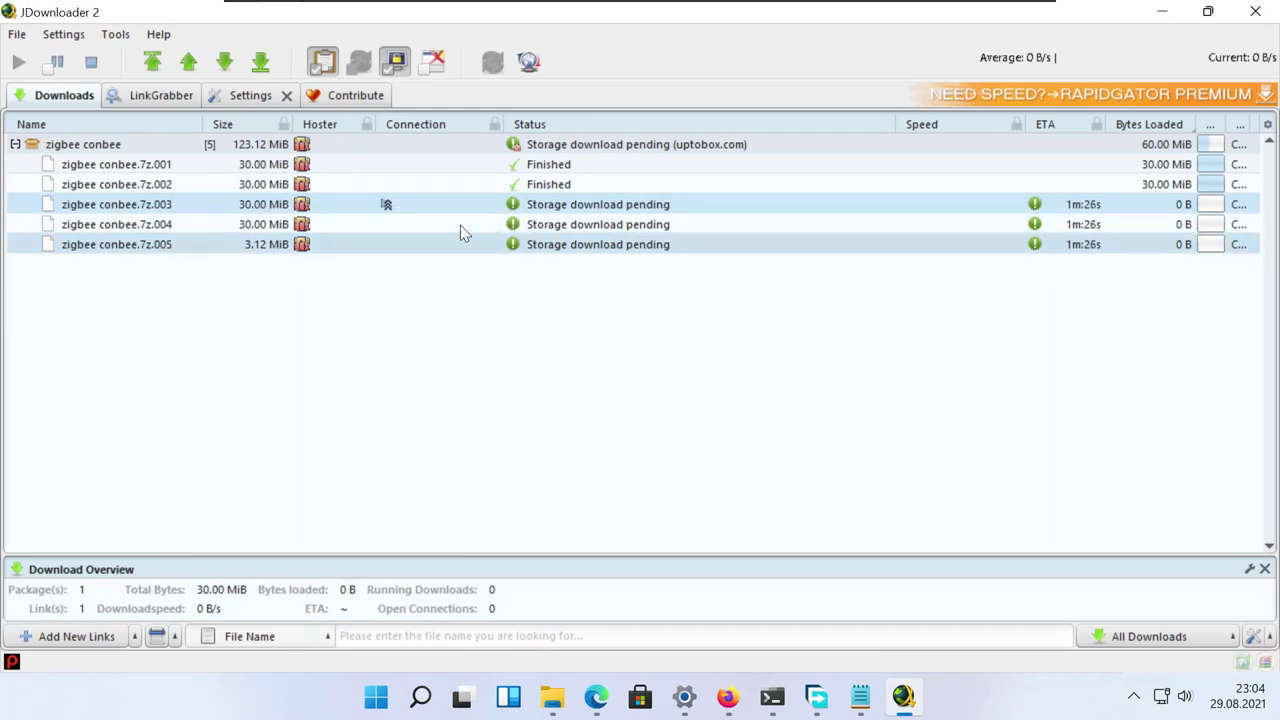
Step: Resume the download of zigbee conbee.7z.003 and start the download queue
right_click(192, 213)
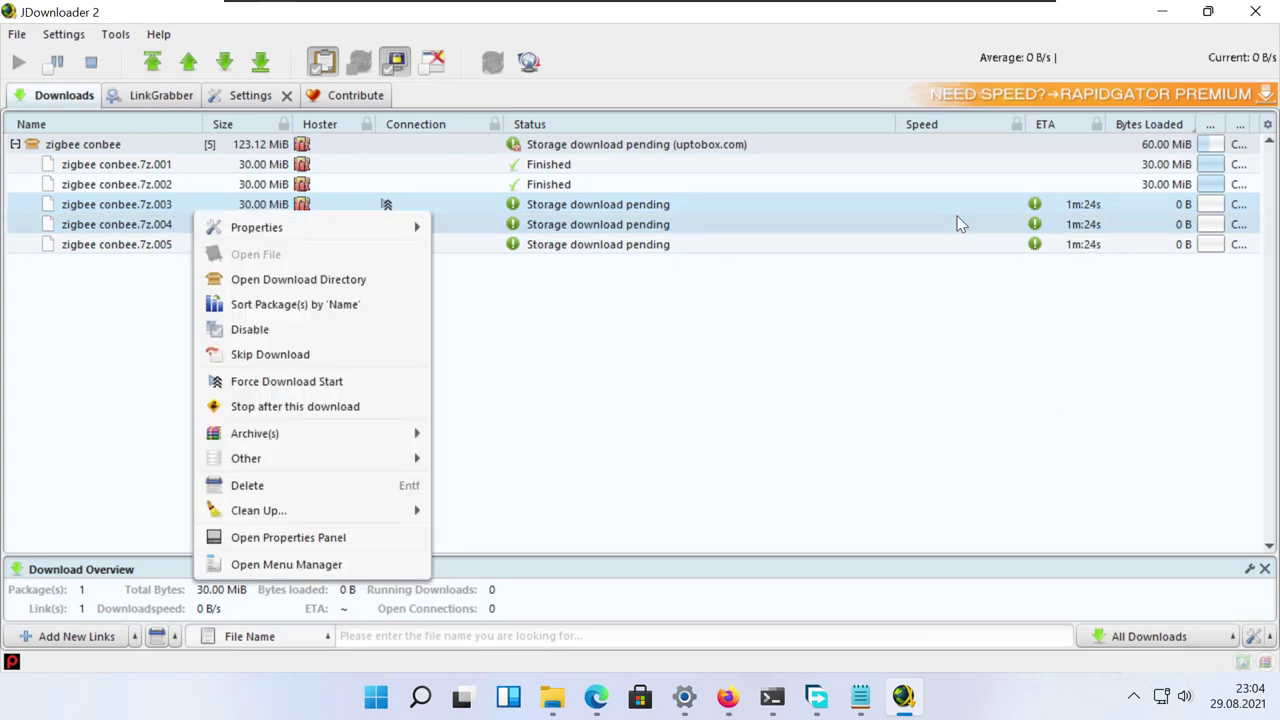
mouse_move(386, 460)
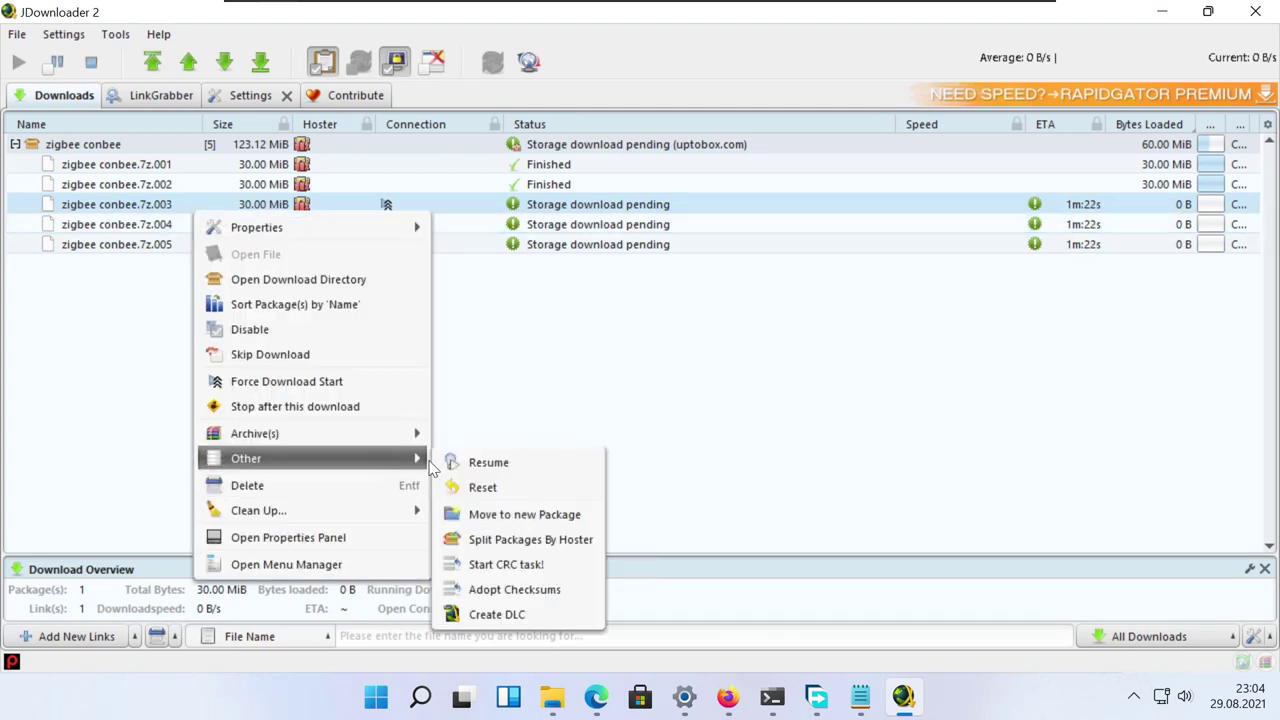
left_click(516, 472)
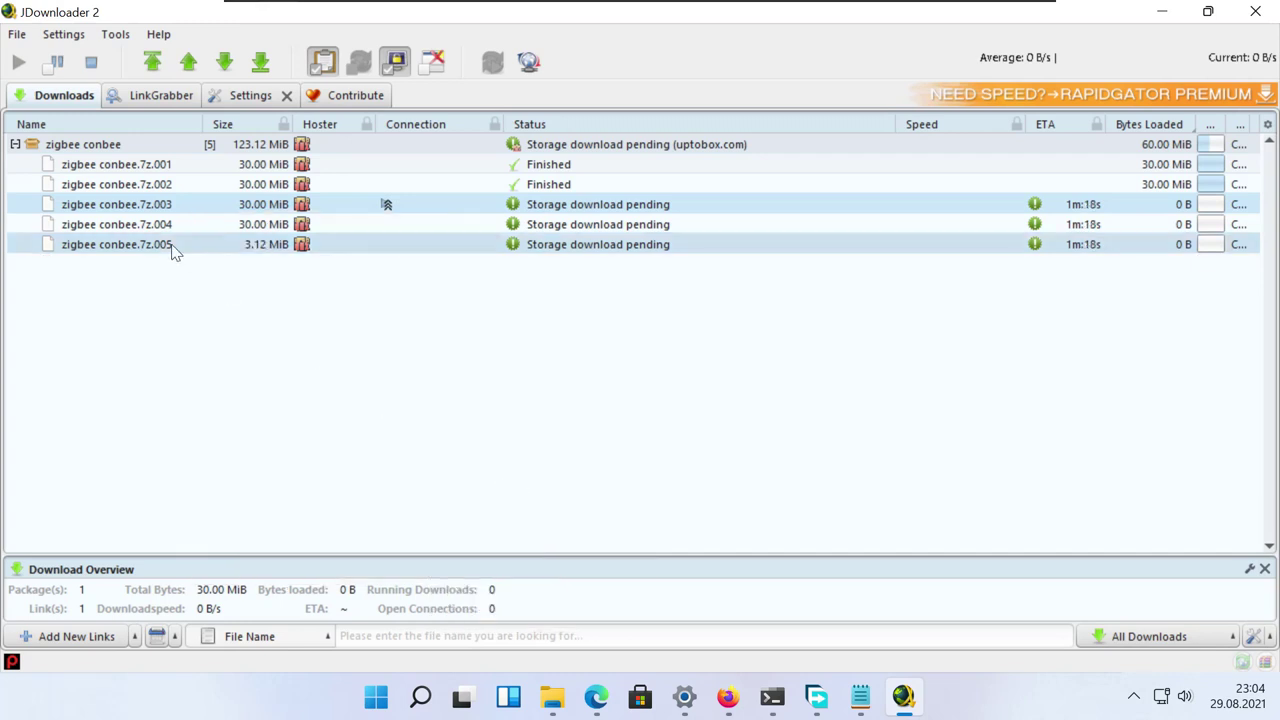
left_click(19, 64)
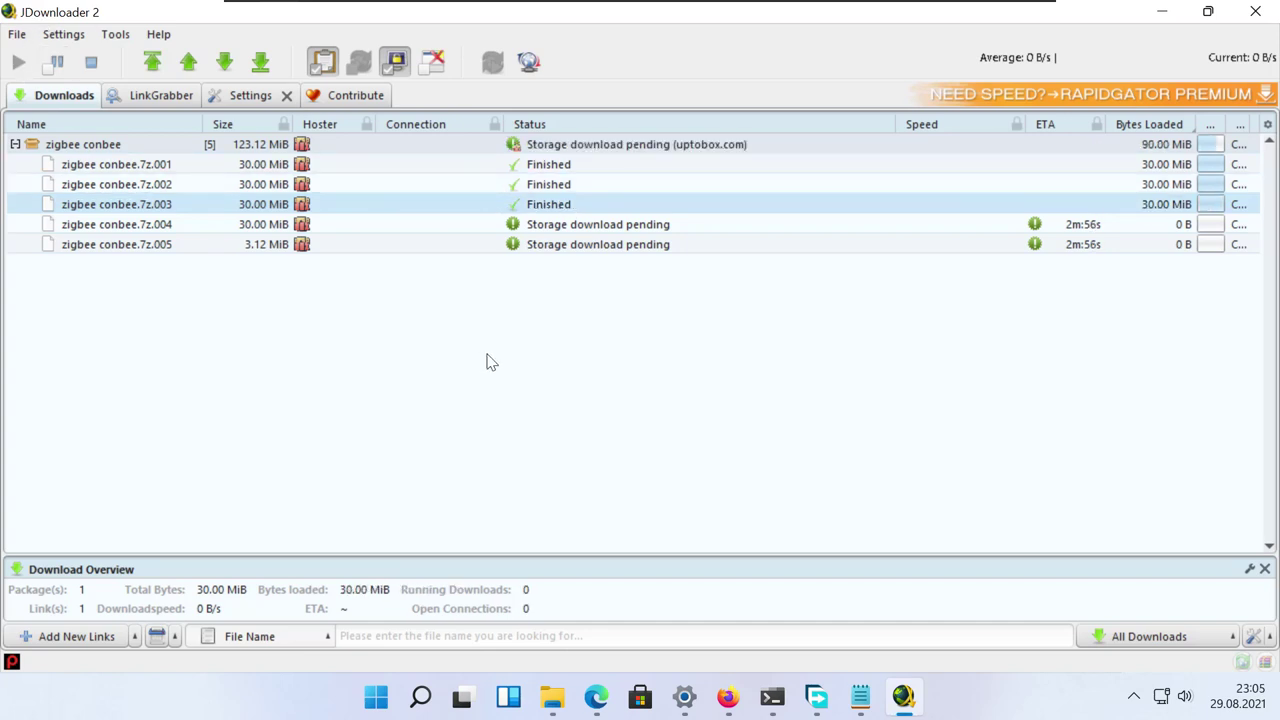
Step: Check the pending downloads zigbee conbee.7z.004 and .005, switching to Firefox's premium.to Storage page to examine their status
left_click(628, 224)
left_click(627, 246)
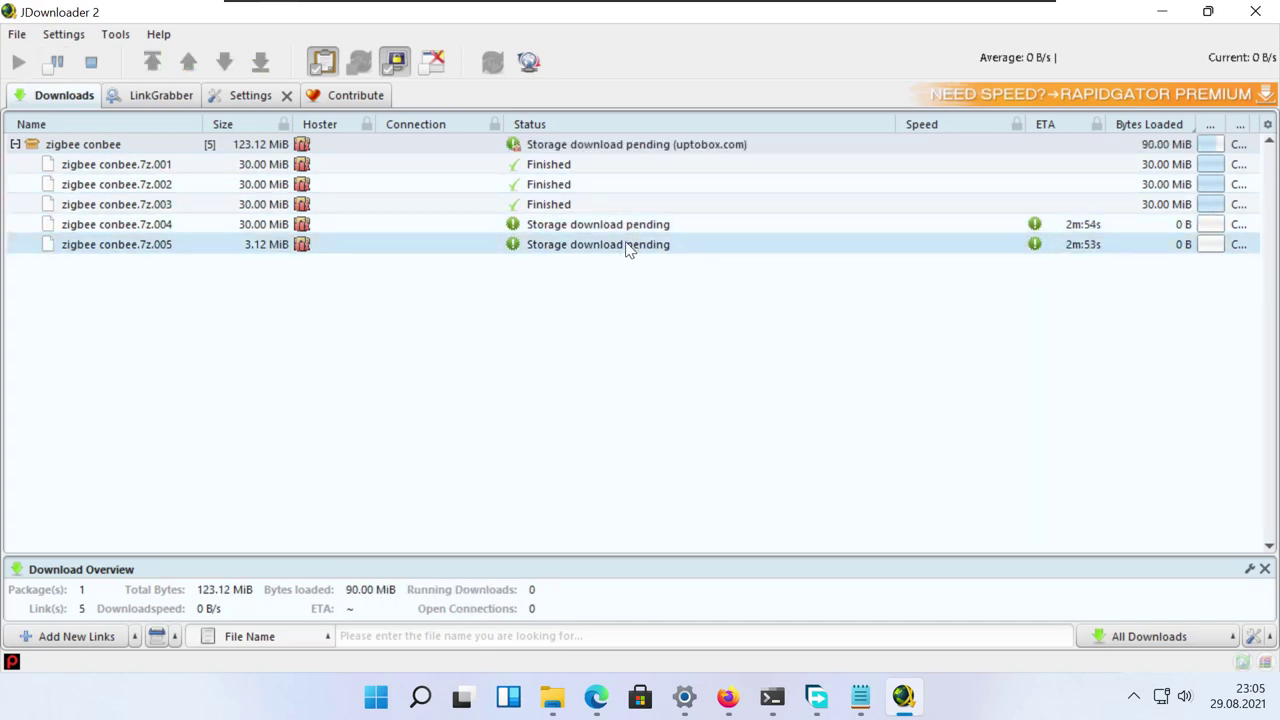
mouse_move(741, 706)
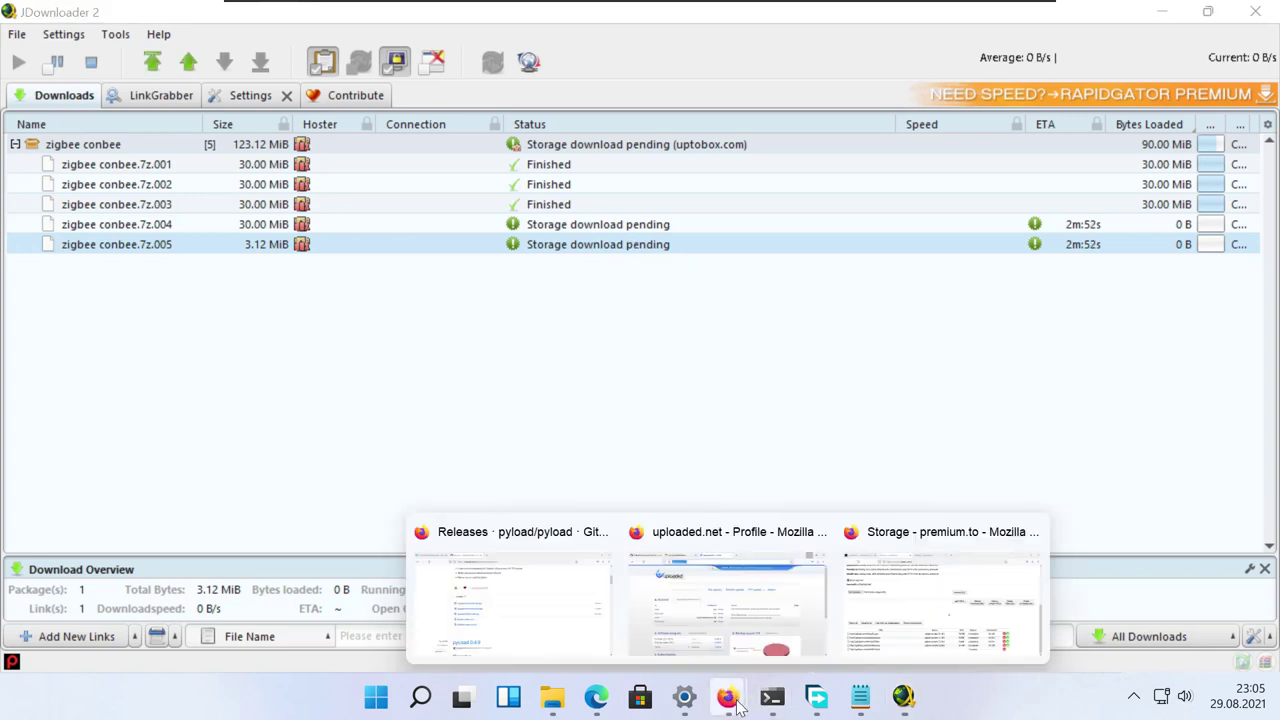
left_click(928, 628)
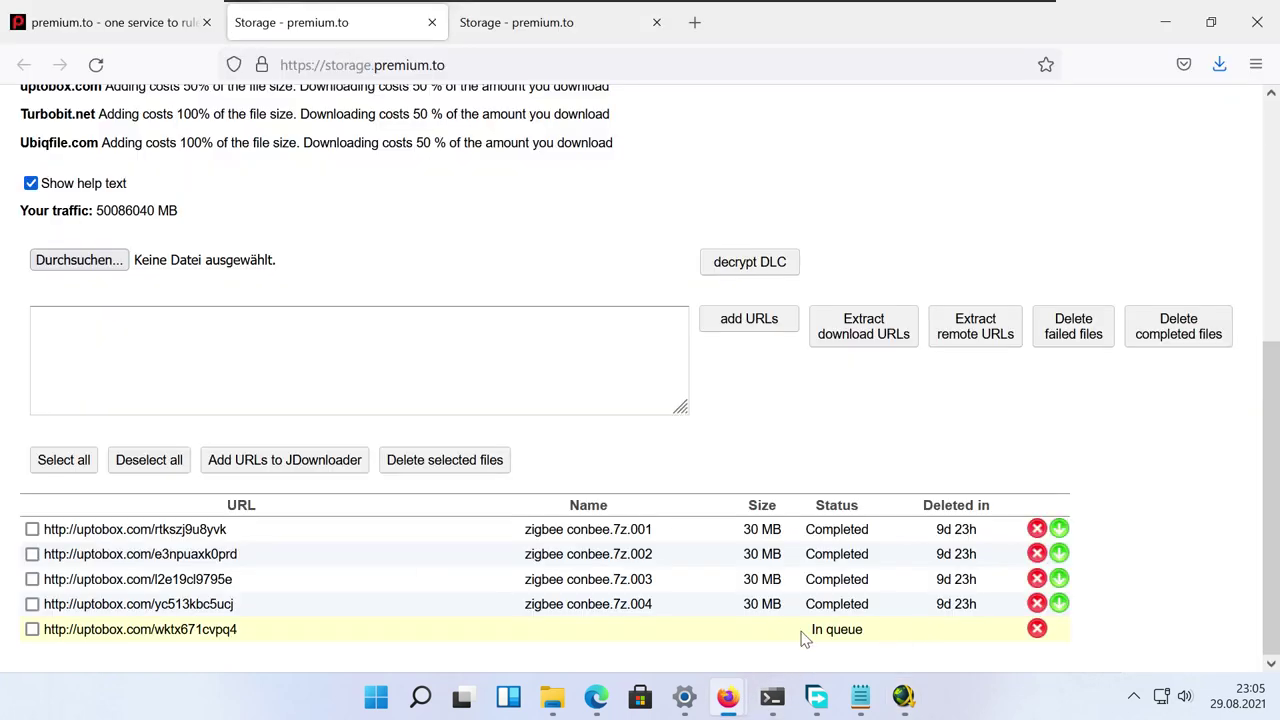
Step: Switch back to JDownloader 2 and restart the download queue to fetch zigbee conbee.7z.004 and zigbee conbee.7z.005 once Storage has completed them
left_click(905, 697)
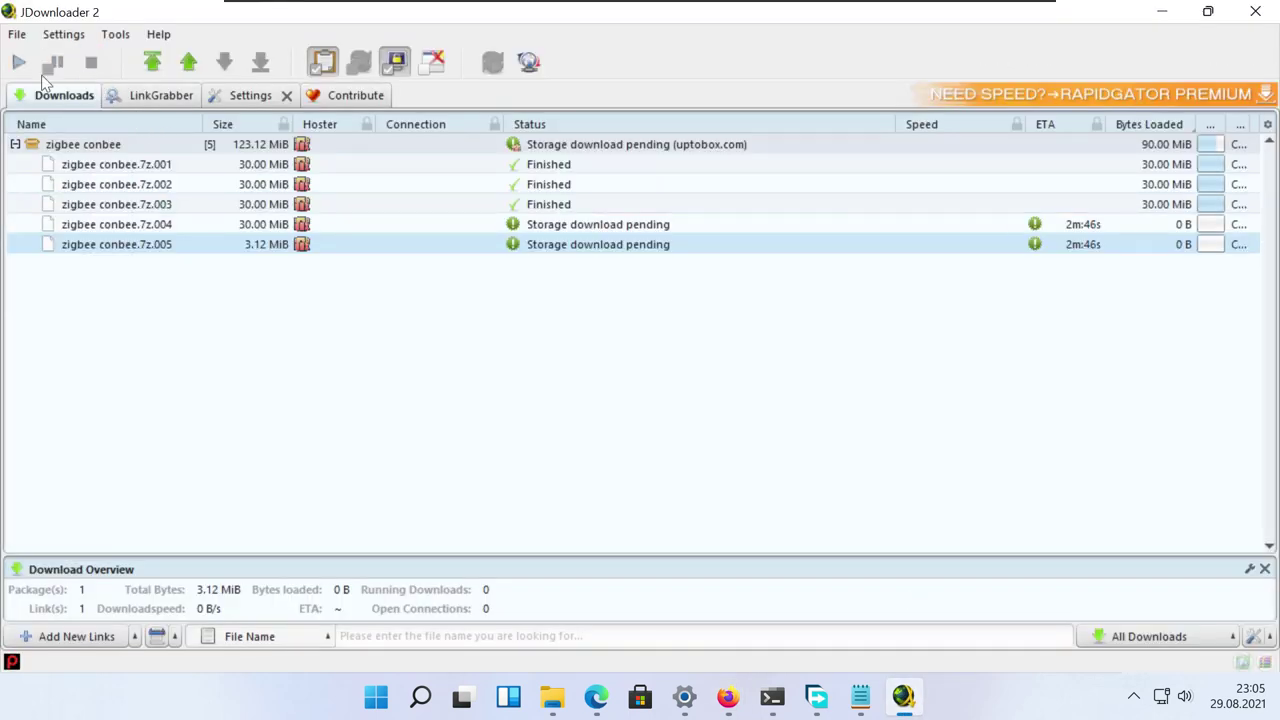
left_click(18, 62)
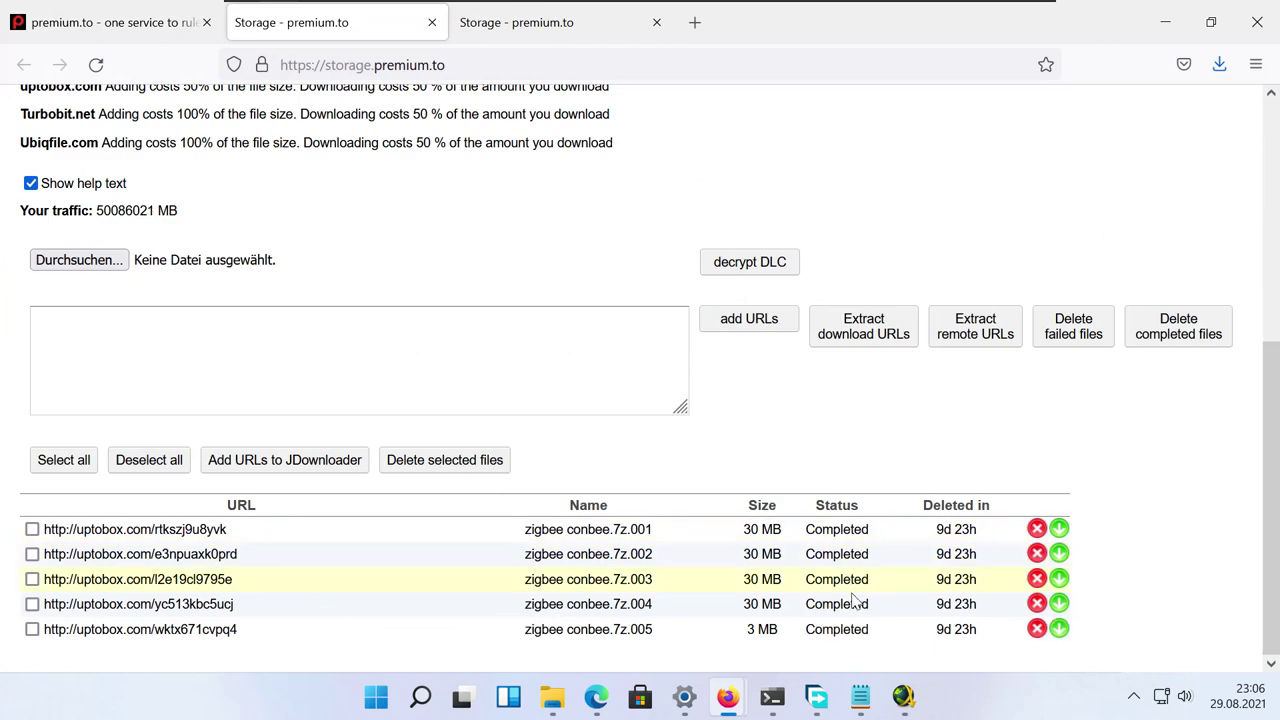
left_click(903, 697)
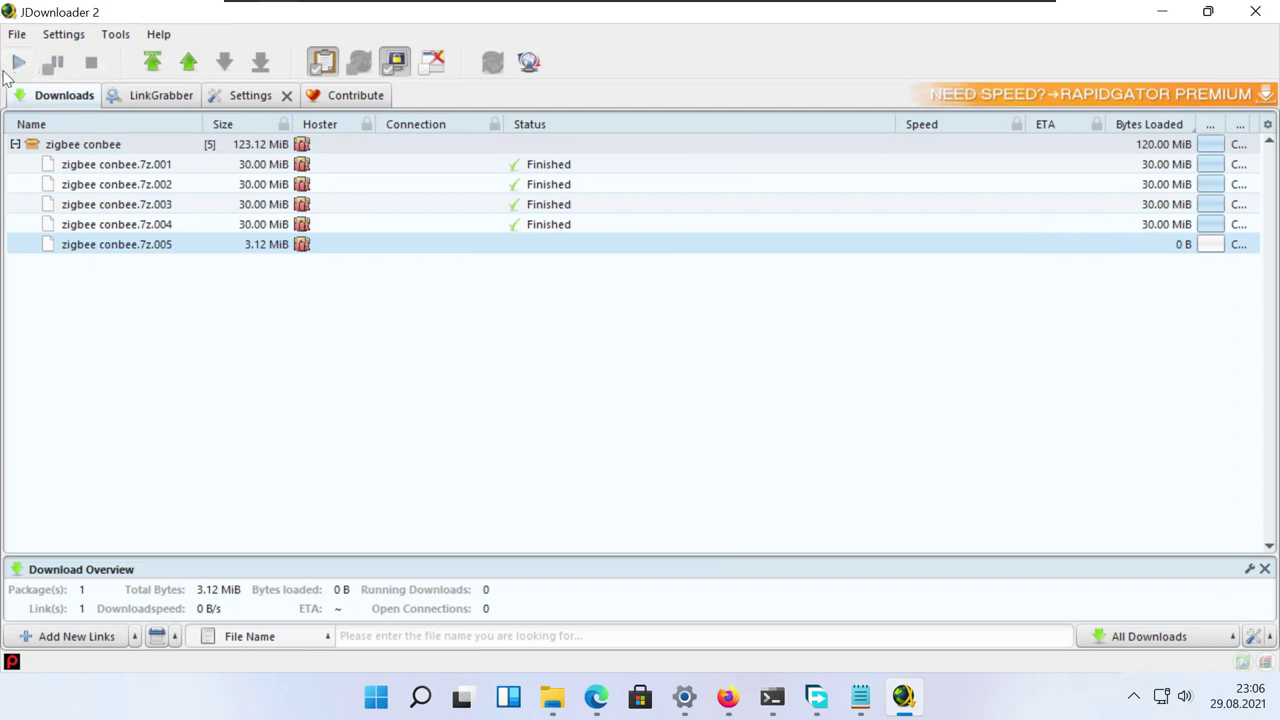
left_click(20, 65)
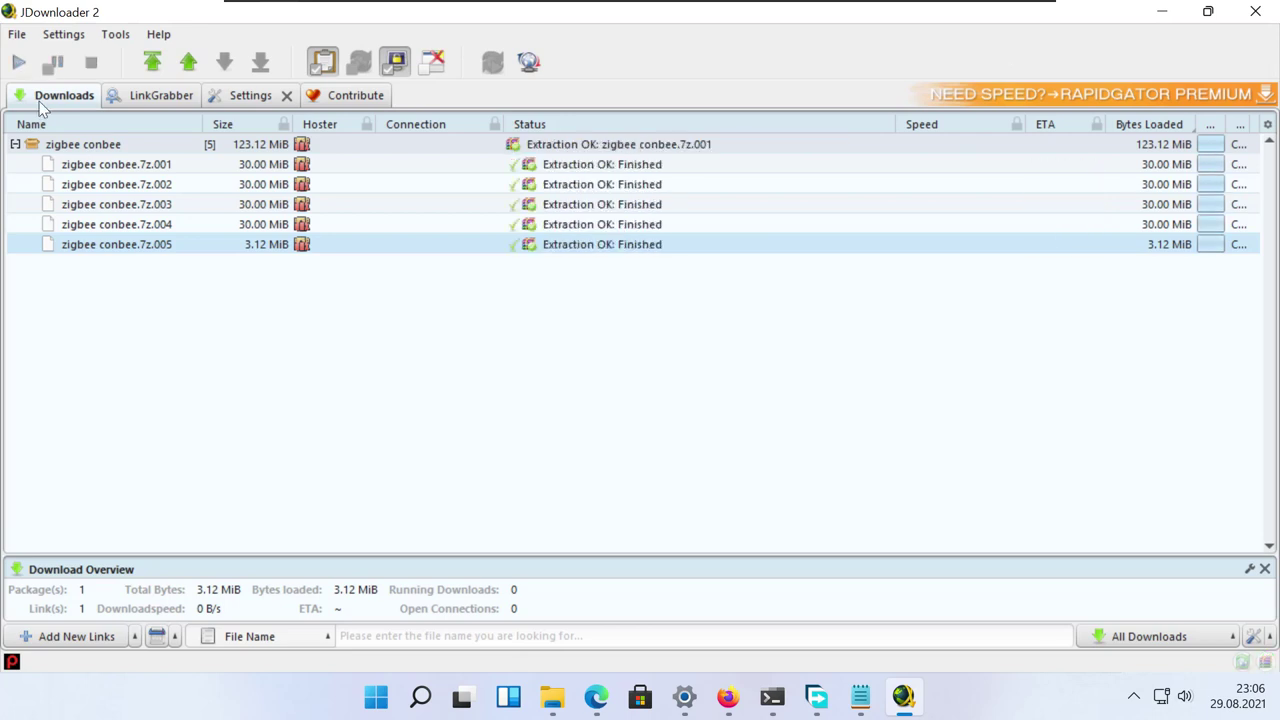
Step: Open the download directory of zigbee conbee.7z.005, inspect the extracted zigbee conbee video file and return to JDownloader 2
right_click(470, 247)
left_click(506, 311)
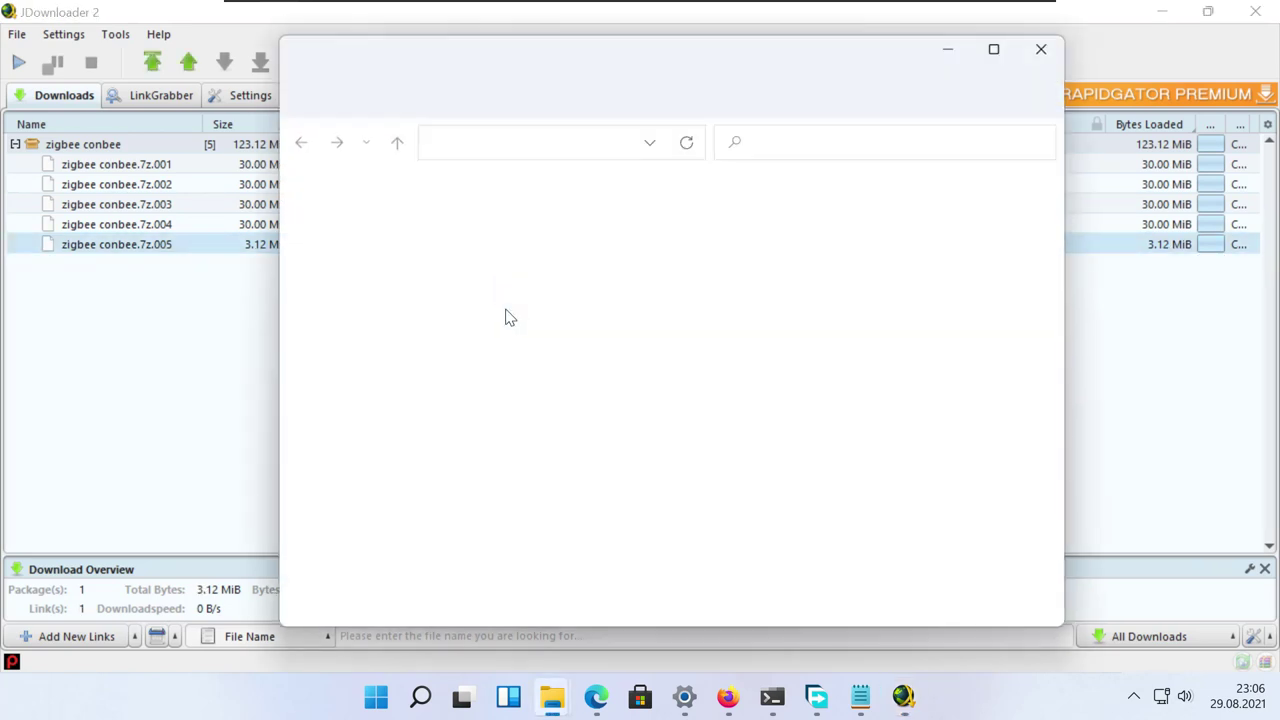
left_click(608, 400)
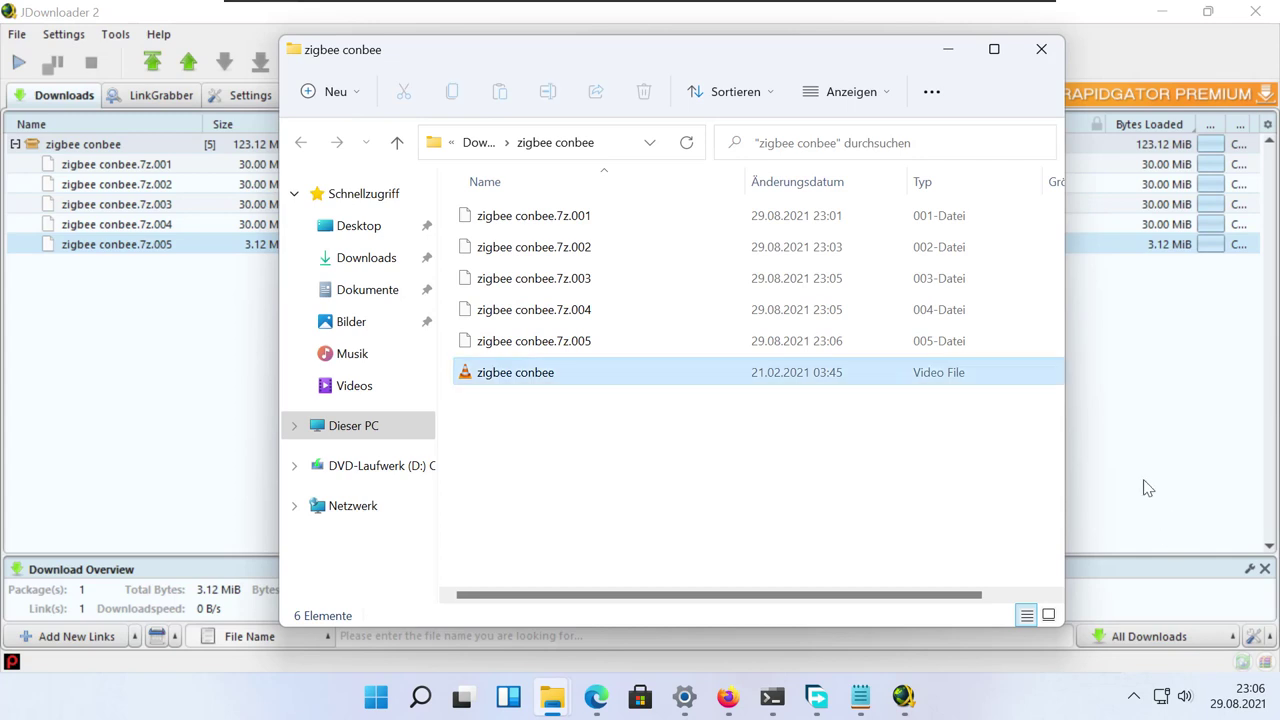
left_click(590, 385)
left_click(193, 450)
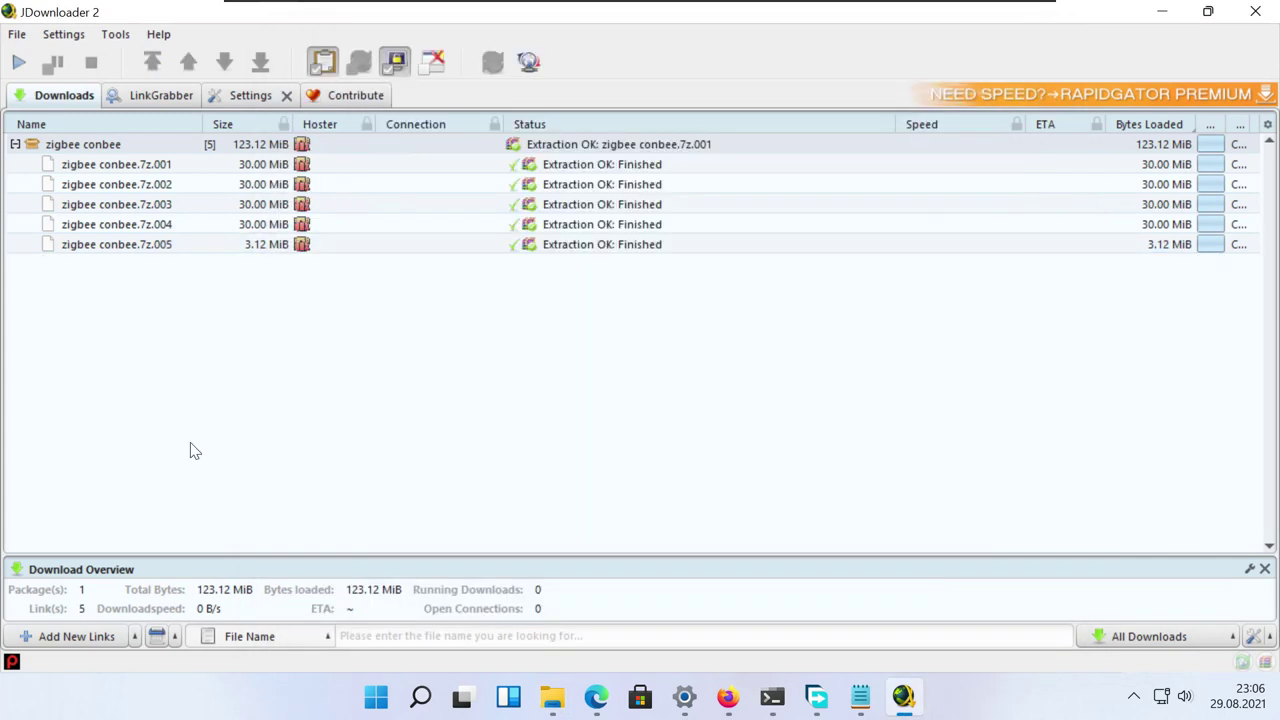